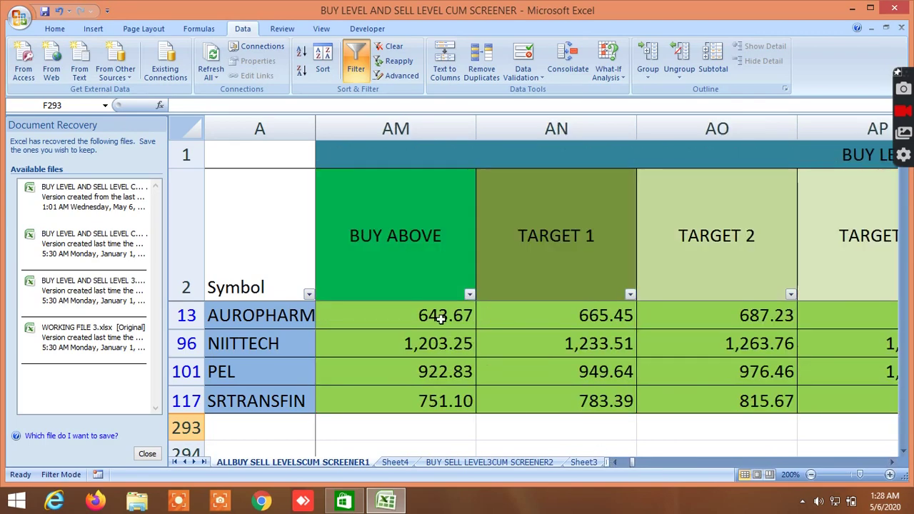
Examine the filtered stocks' columns from Buy Above and its targets through NORMDIST, the probabilities, Resistance and Murrey's mathematical levels
left_click_drag(893, 463, 891, 465)
left_click_drag(612, 462, 612, 463)
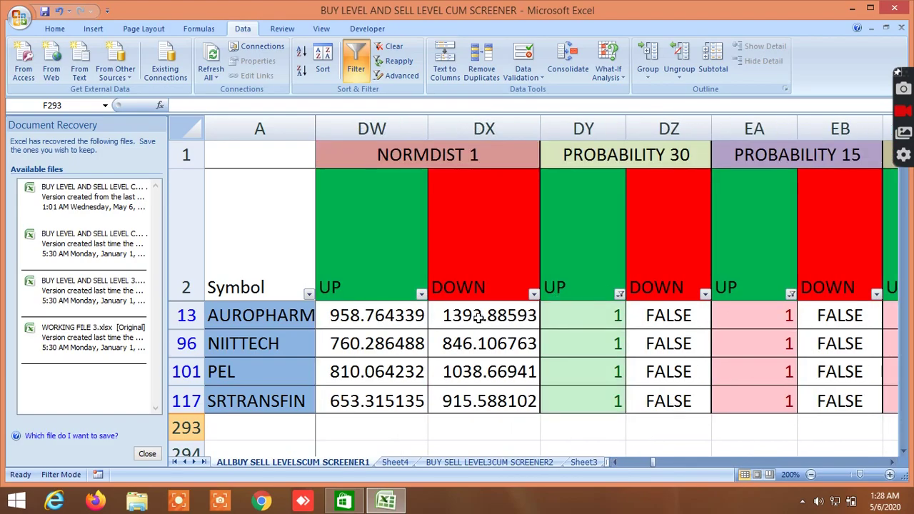
left_click_drag(891, 462, 893, 465)
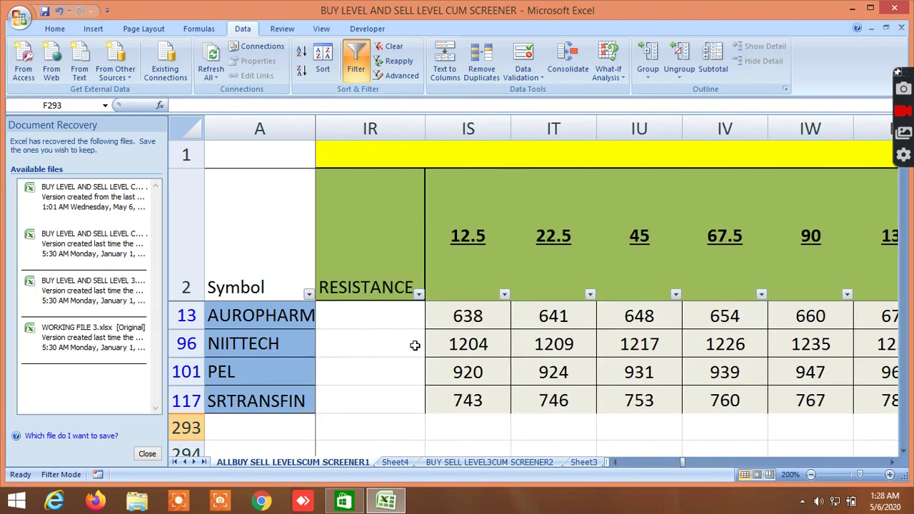
left_click_drag(893, 464, 893, 463)
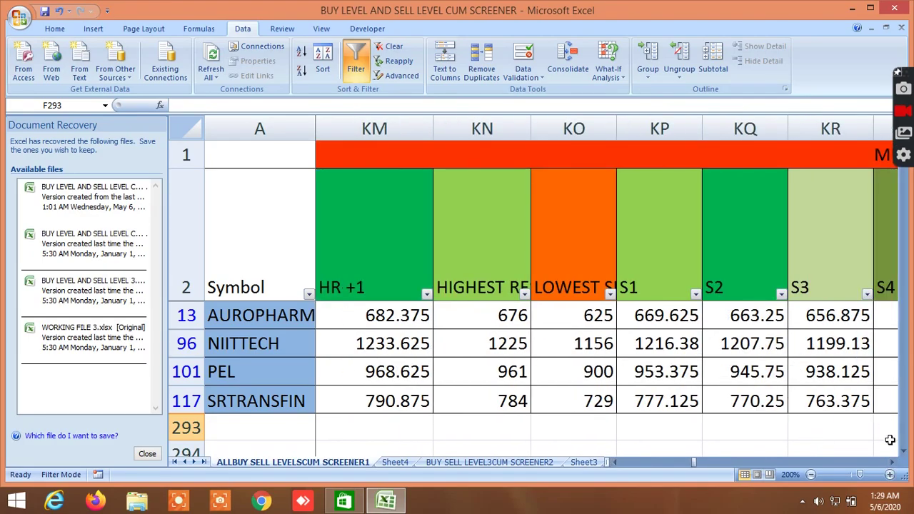
left_click_drag(893, 462, 893, 462)
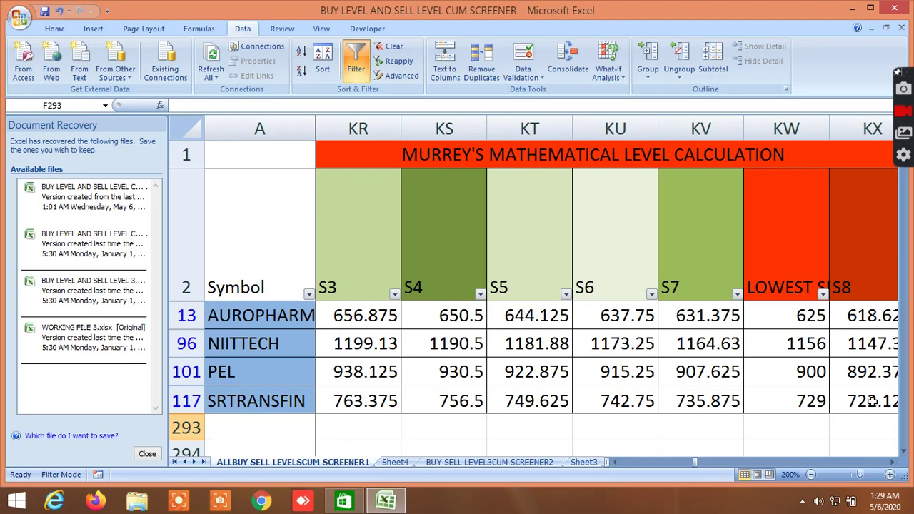
left_click_drag(698, 464, 617, 471)
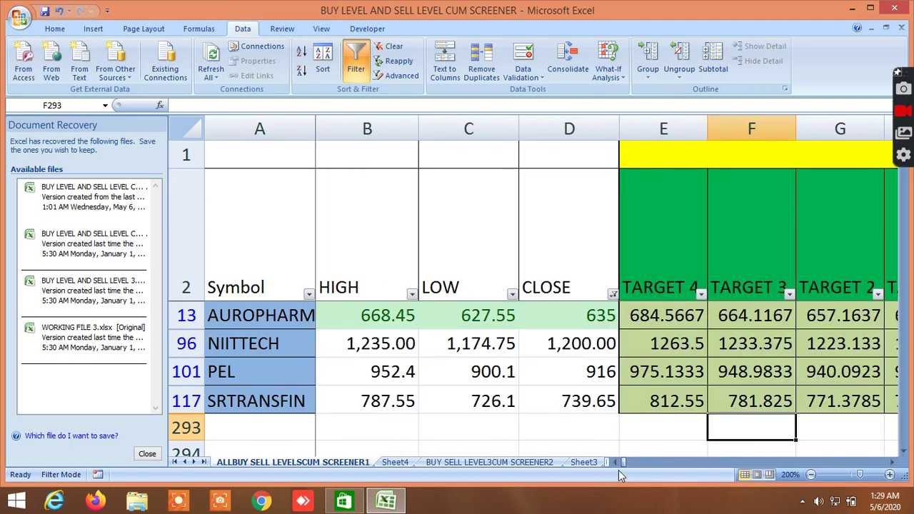
Examine the Buy Above and upside target columns in the BUY LEVEL AND SELL LEVELS 1 section
left_click(894, 463)
left_click(894, 463)
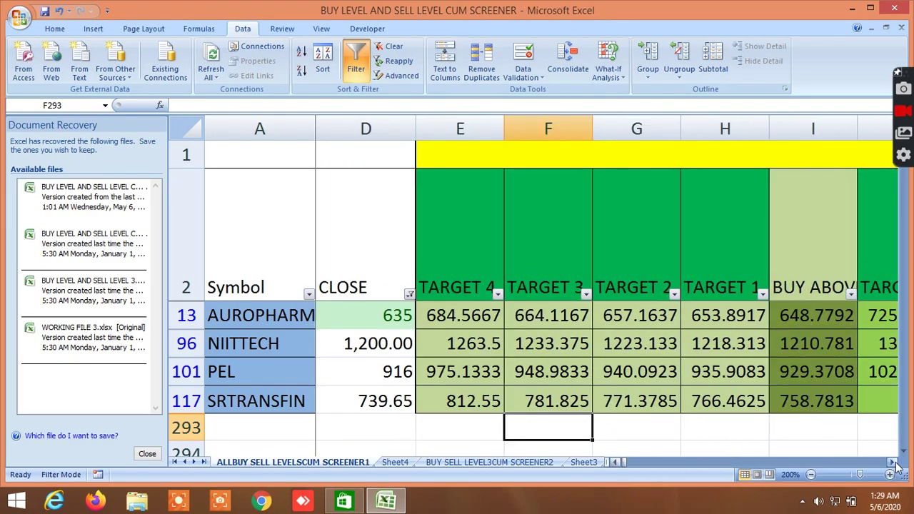
left_click(894, 463)
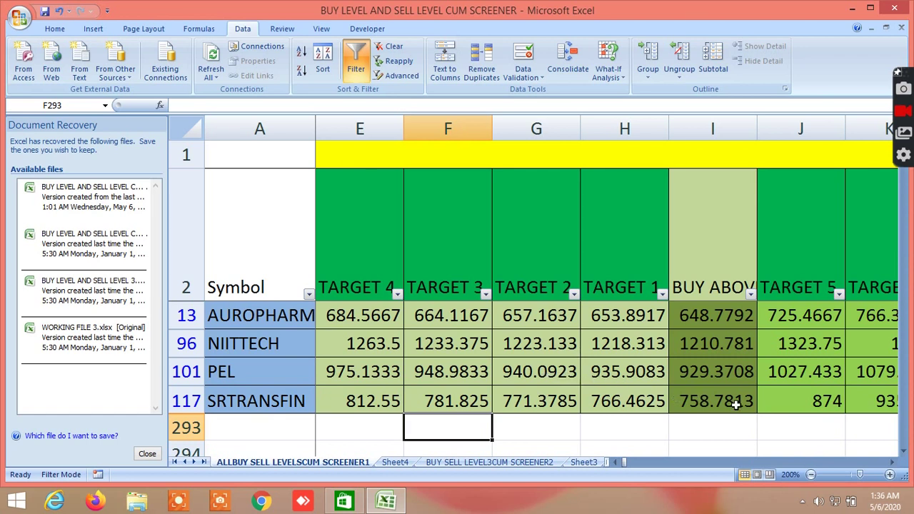
left_click(742, 162)
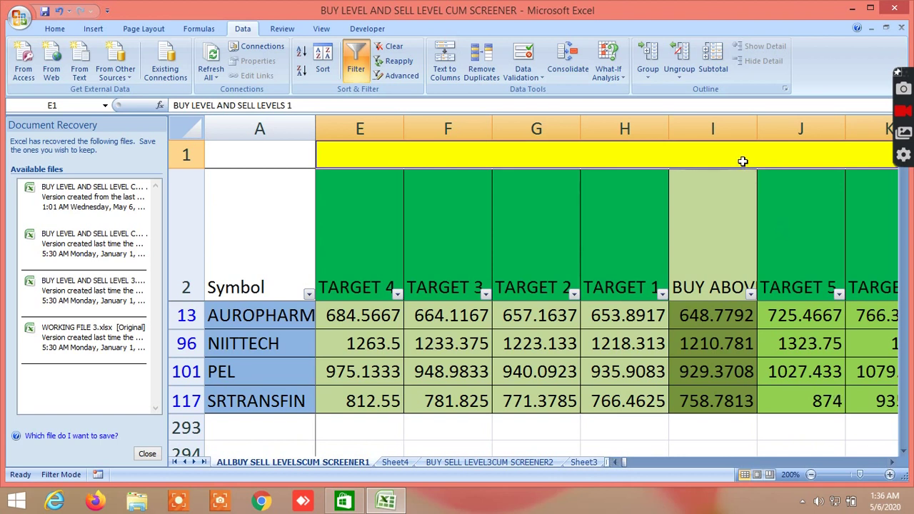
left_click(749, 272)
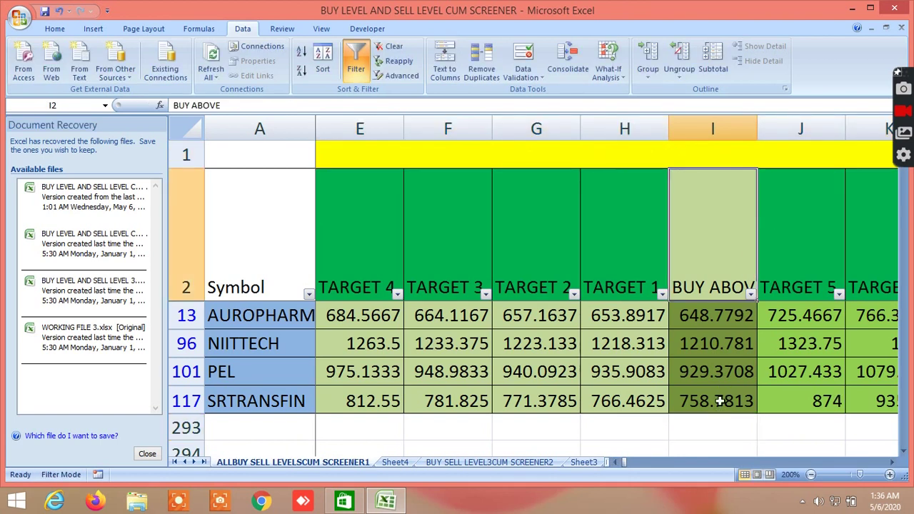
double_click(622, 261)
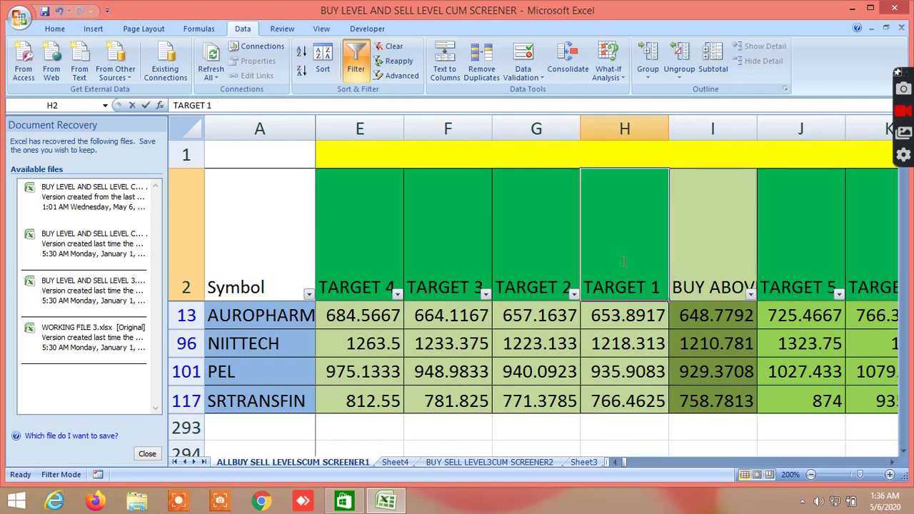
left_click(372, 260)
left_click(789, 227)
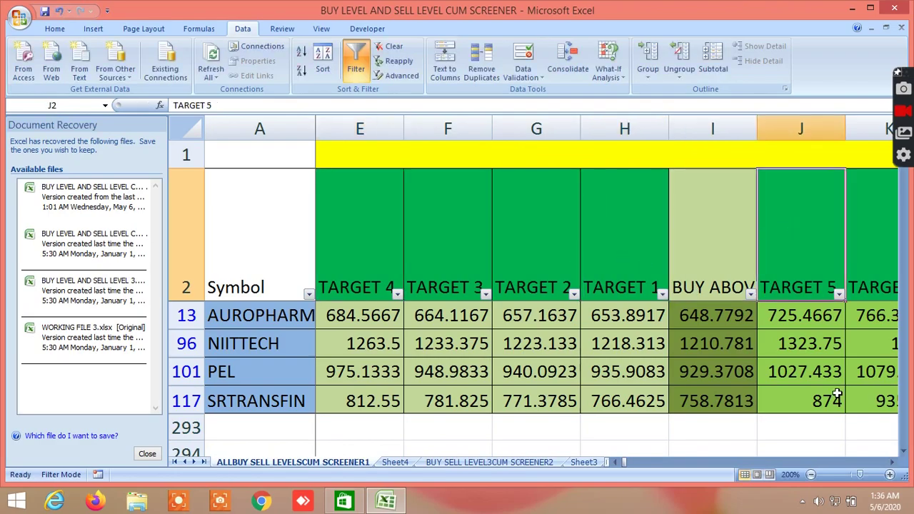
Review the Sell below and downside target columns of BUY LEVEL AND SELL LEVELS 1
left_click(891, 462)
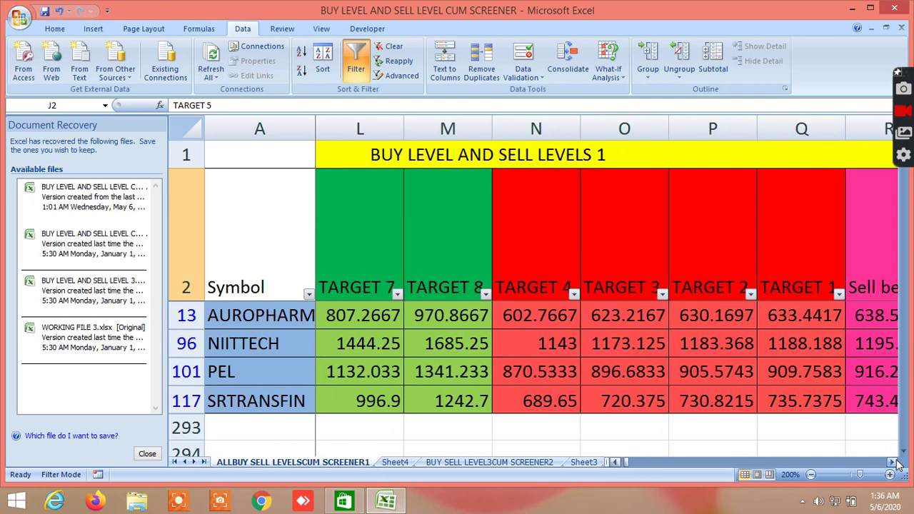
left_click(894, 461)
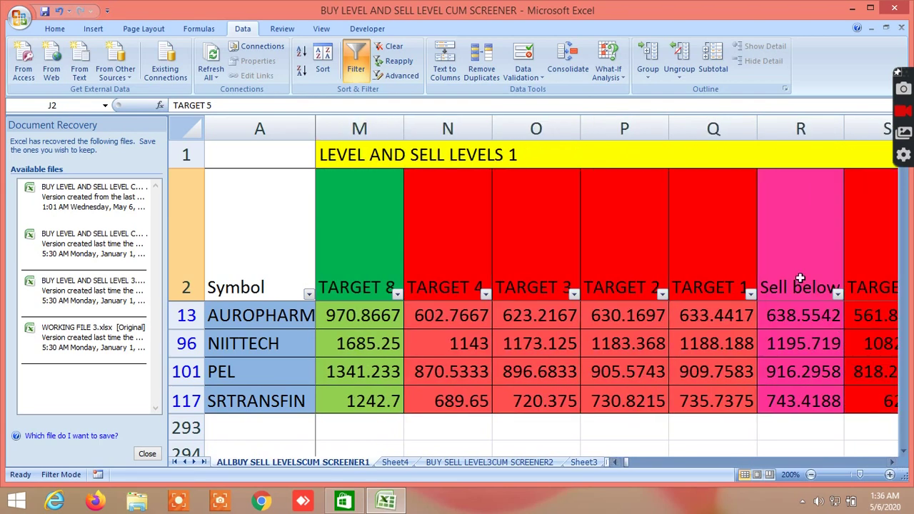
left_click(892, 461)
left_click(892, 462)
left_click(893, 462)
left_click(894, 462)
left_click(893, 462)
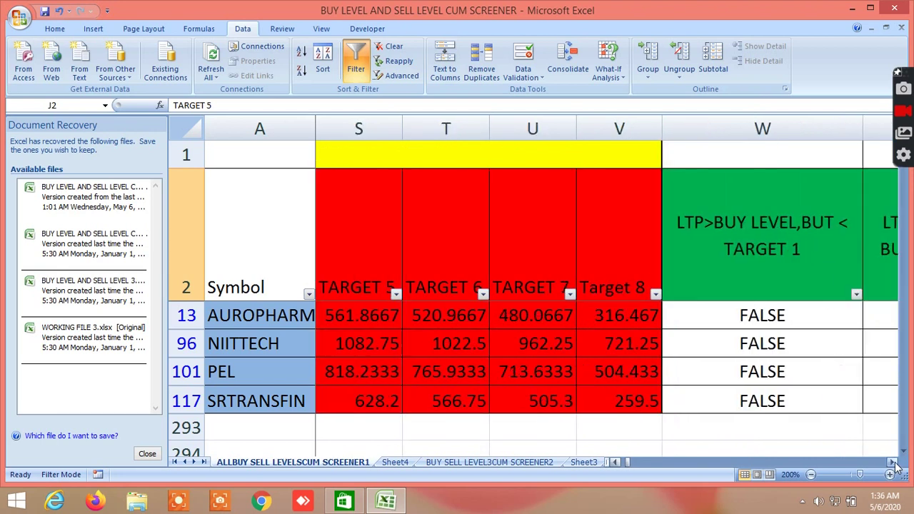
Review the screener columns comparing LTP with the buy level, sell level and successive targets
left_click(894, 462)
left_click(894, 461)
left_click(893, 462)
left_click(893, 462)
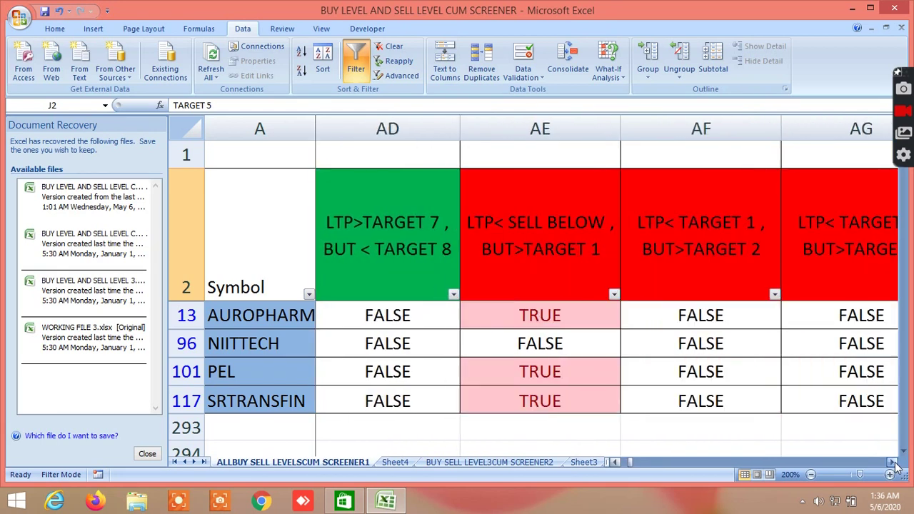
left_click(893, 462)
left_click(893, 462)
left_click(893, 461)
left_click(893, 462)
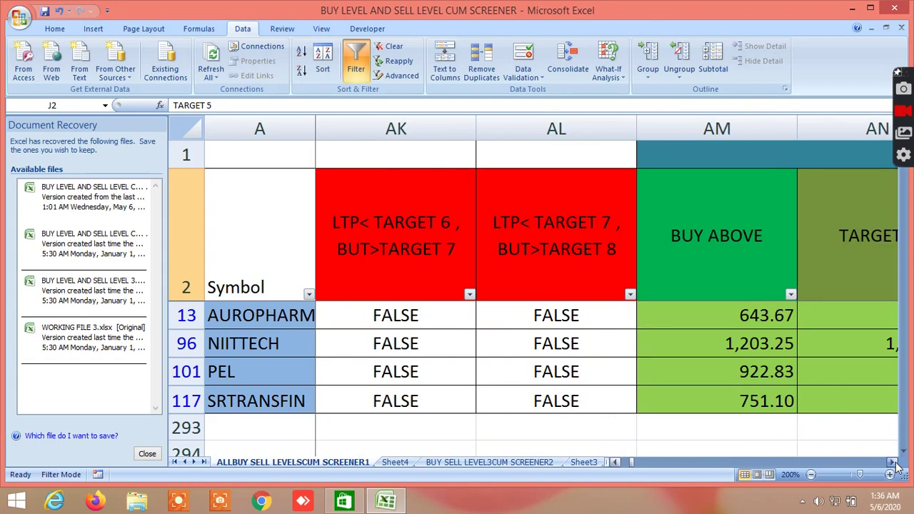
Review the second set of buy and sell levels, plus volatility, delivery percentage, open interest change and typical price
left_click(893, 462)
left_click(893, 462)
left_click(893, 462)
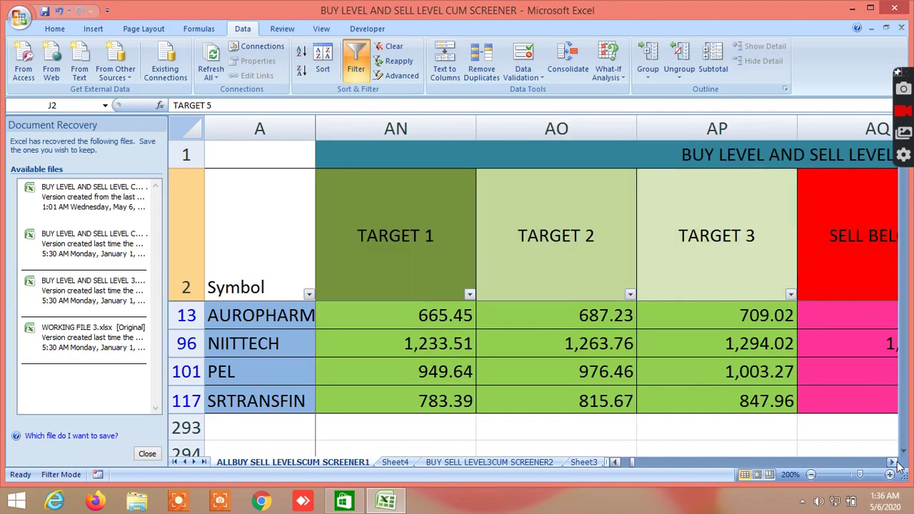
left_click(893, 462)
left_click(893, 462)
left_click(893, 462)
left_click(893, 461)
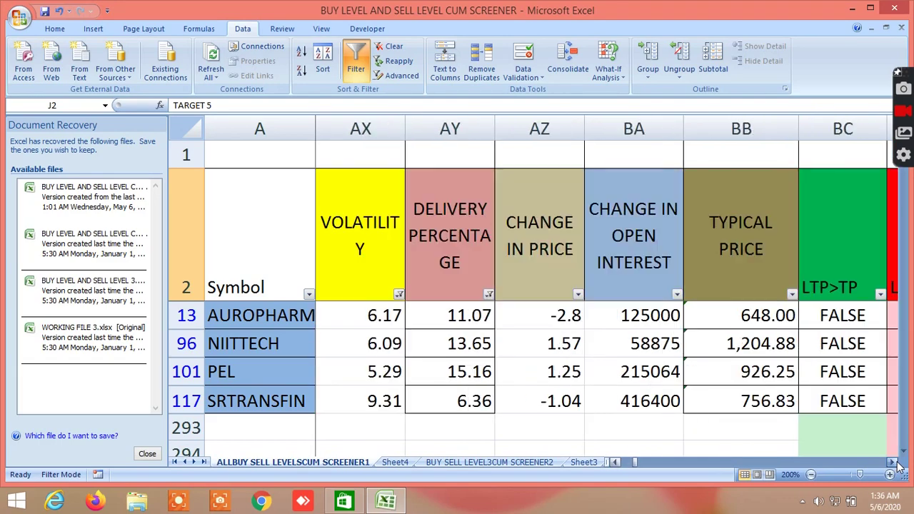
Review the columns from the LTP versus typical price comparison through the daily price history to the 3-period moving averages
left_click(893, 462)
left_click(893, 461)
left_click(893, 462)
left_click(893, 461)
left_click(893, 462)
left_click(893, 461)
left_click(892, 461)
left_click(893, 462)
left_click(892, 462)
left_click(893, 462)
left_click(892, 462)
left_click(892, 462)
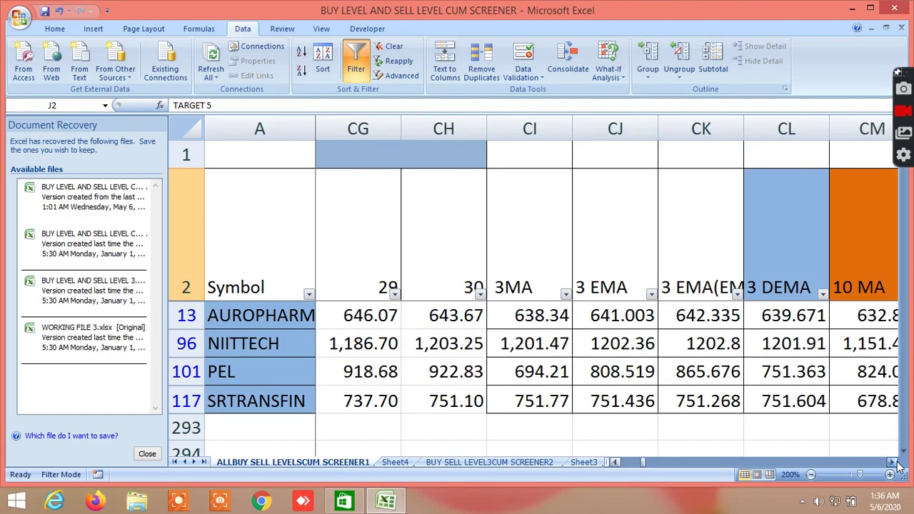
Review the stochastic, DEMA and EMA cross, NORMDIST 1, PROBABILITY 30 and PROBABILITY 15 columns
left_click(893, 462)
left_click(893, 462)
left_click(892, 462)
left_click(893, 461)
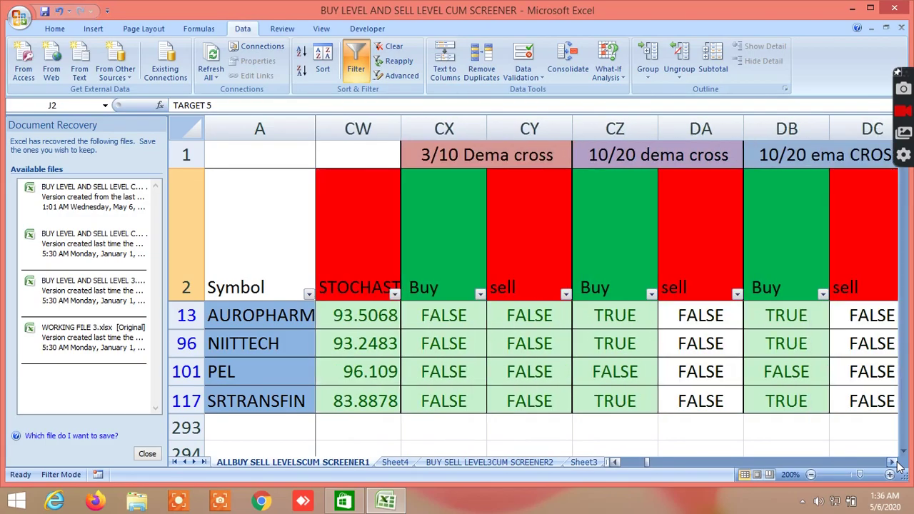
left_click(893, 462)
left_click(893, 462)
left_click(893, 461)
left_click(893, 462)
left_click(893, 462)
left_click(893, 462)
left_click(893, 461)
left_click(893, 462)
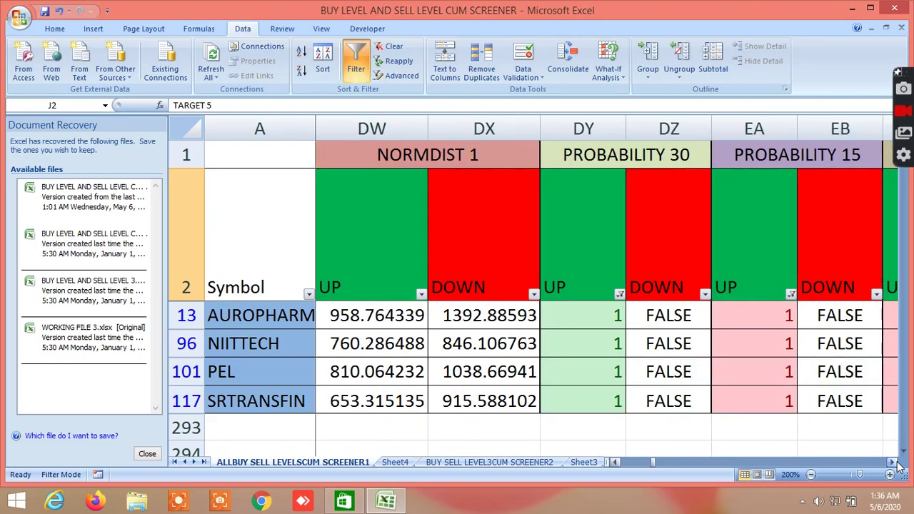
Examine the EMA 5-8-13 crossover, R-level, LTP position against Murrey levels and Gann 360 probability columns
left_click(893, 461)
left_click(893, 462)
left_click(893, 461)
left_click(893, 461)
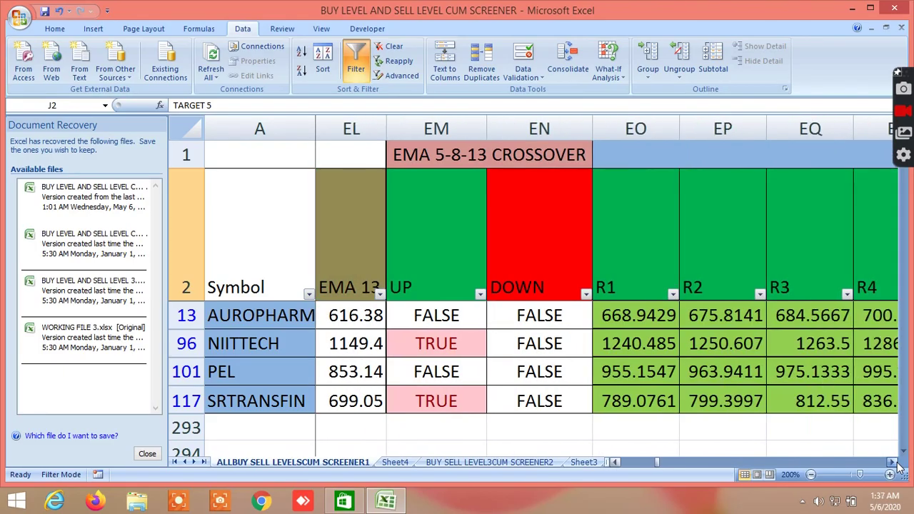
left_click(893, 462)
left_click(893, 461)
left_click(893, 461)
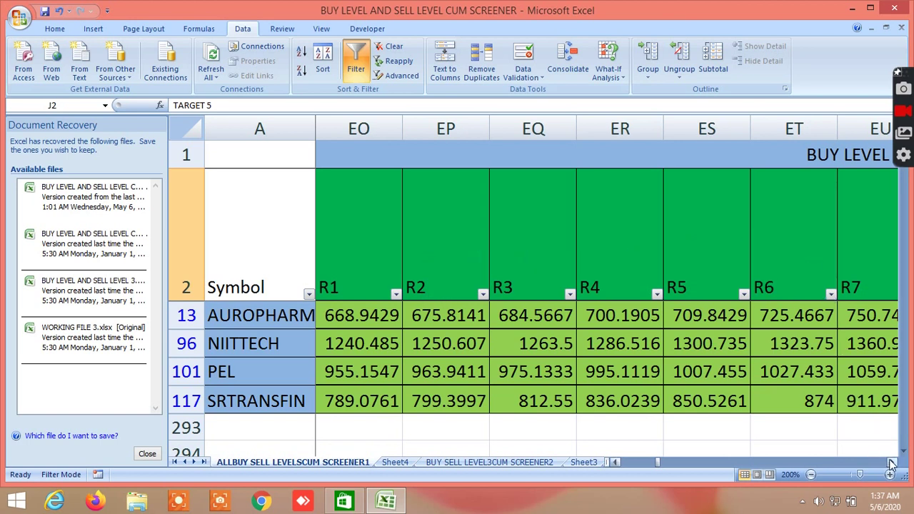
left_click_drag(891, 464, 891, 464)
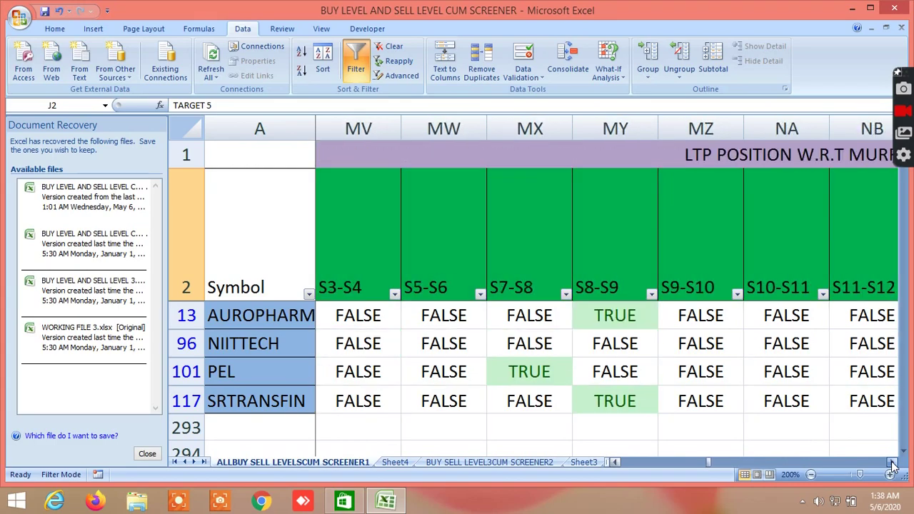
left_click_drag(891, 465, 891, 465)
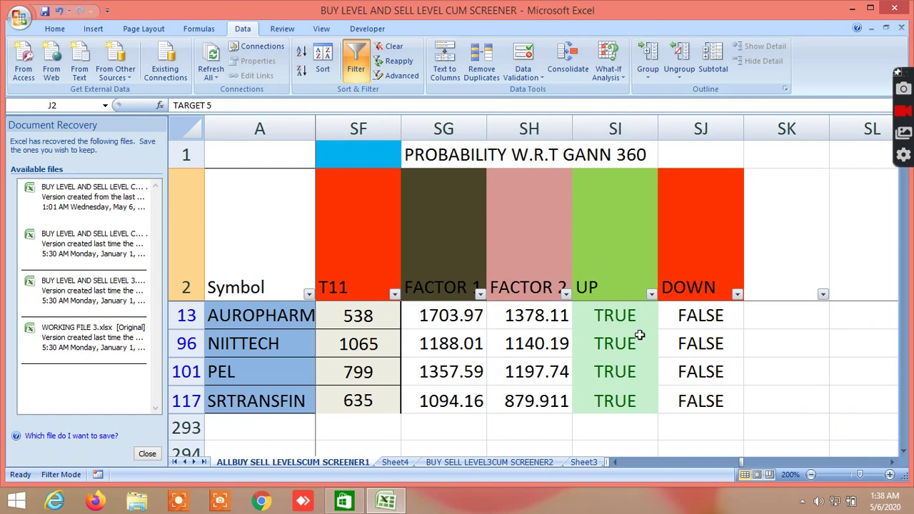
Remove the filter from the screener table to list every symbol
left_click_drag(742, 465, 615, 462)
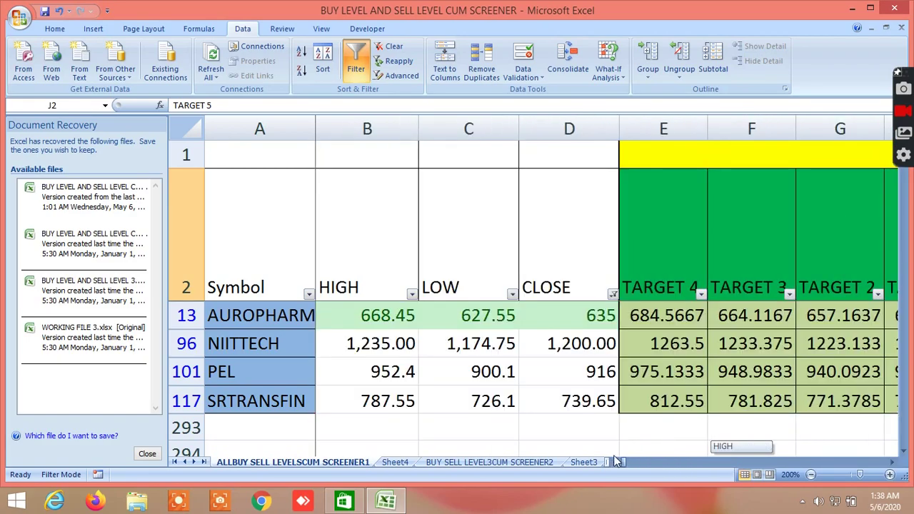
left_click(611, 453)
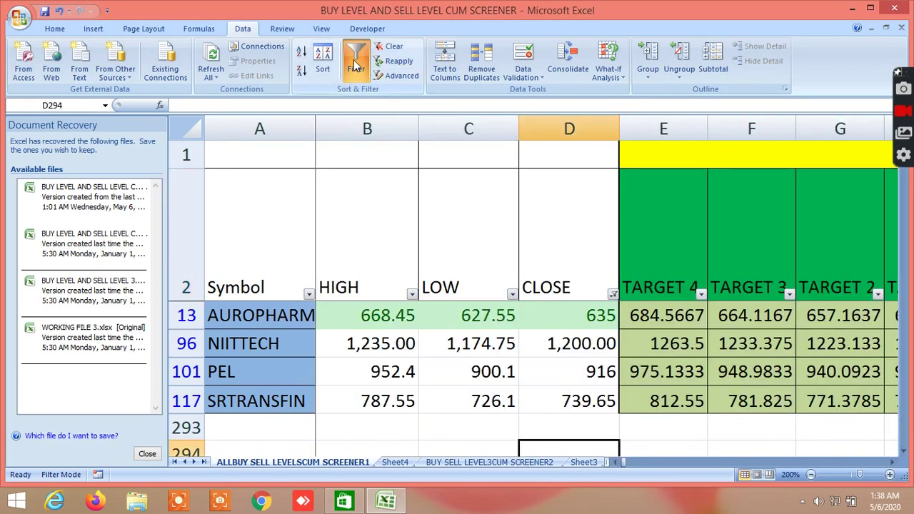
scroll(659, 371, "down", 13)
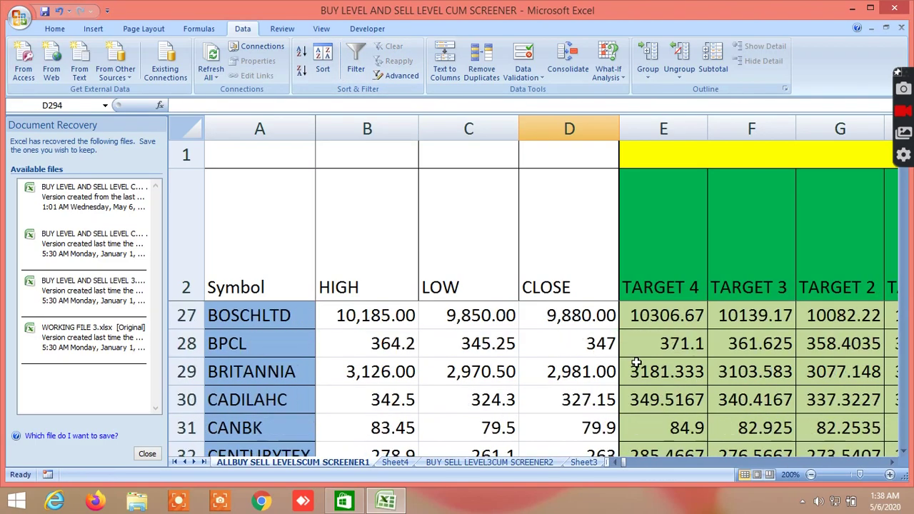
Find the BANKNIFTY and NIFTY futures and index rows below the stock list
scroll(659, 371, "down", 12)
left_click(676, 371)
right_click(678, 377)
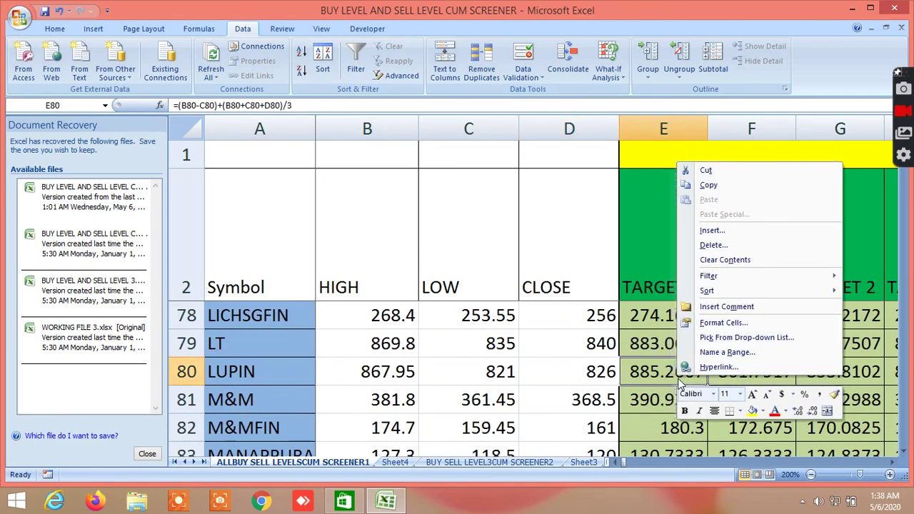
key("Escape")
scroll(586, 397, "down", 20)
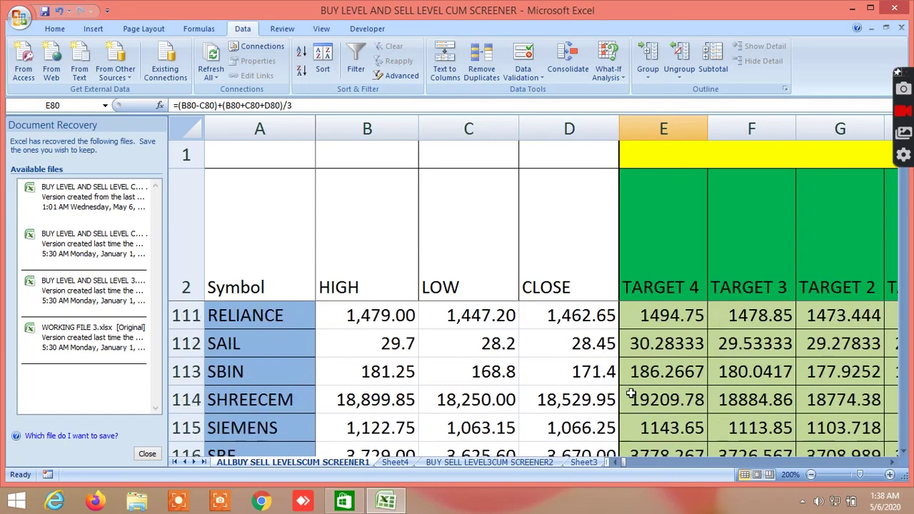
scroll(638, 390, "down", 4)
scroll(643, 388, "up", 1)
scroll(645, 389, "down", 1)
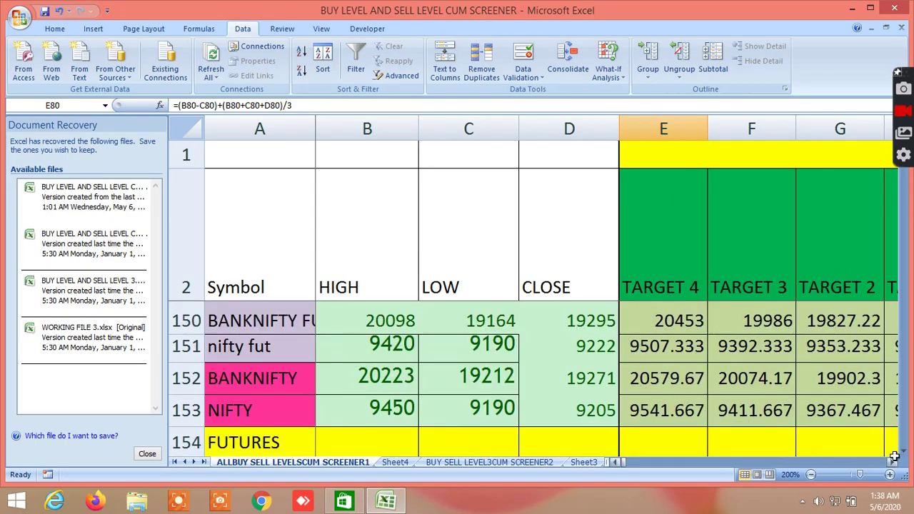
Examine the BANKNIFTY and NIFTY rows across the angle-level columns and the Gann 360 probability columns
left_click_drag(893, 463, 893, 464)
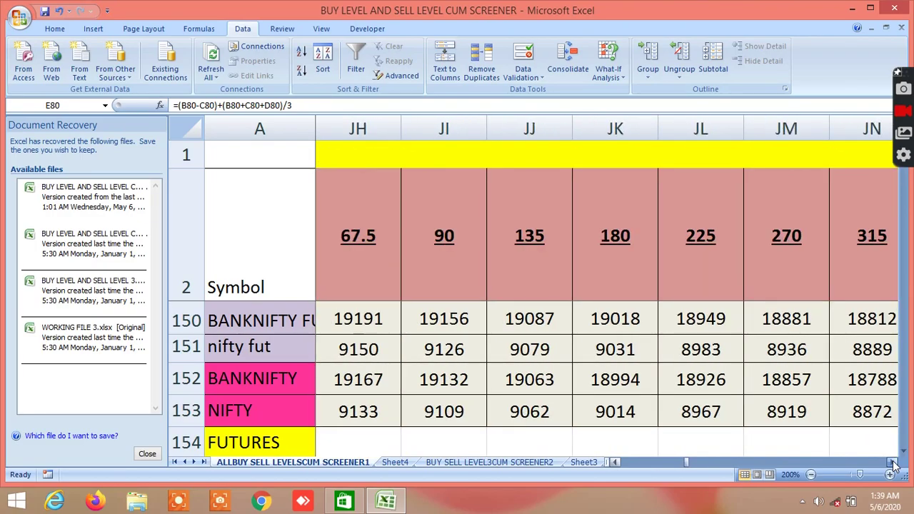
left_click_drag(893, 463, 893, 463)
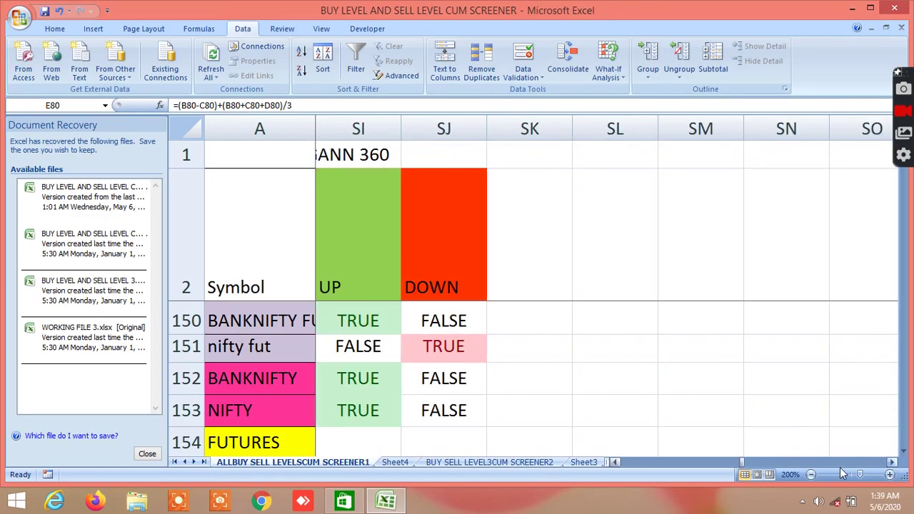
left_click_drag(746, 461, 747, 461)
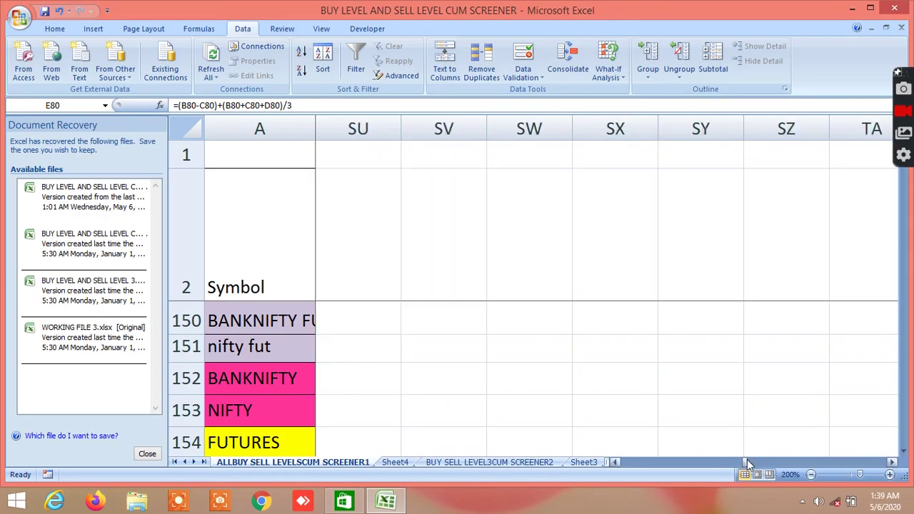
left_click(747, 460)
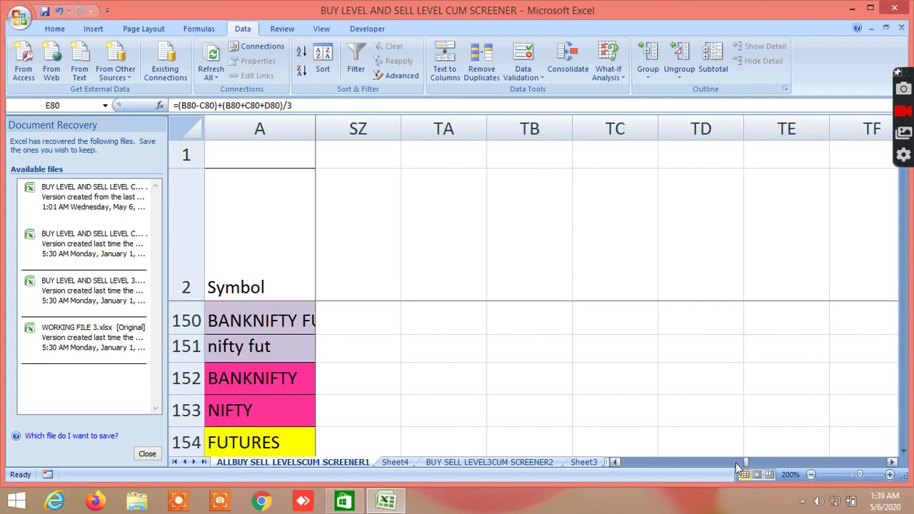
Examine the Gann 360 probability factors and UP/DOWN signals for the BANKNIFTY and NIFTY rows
left_click_drag(618, 465, 618, 464)
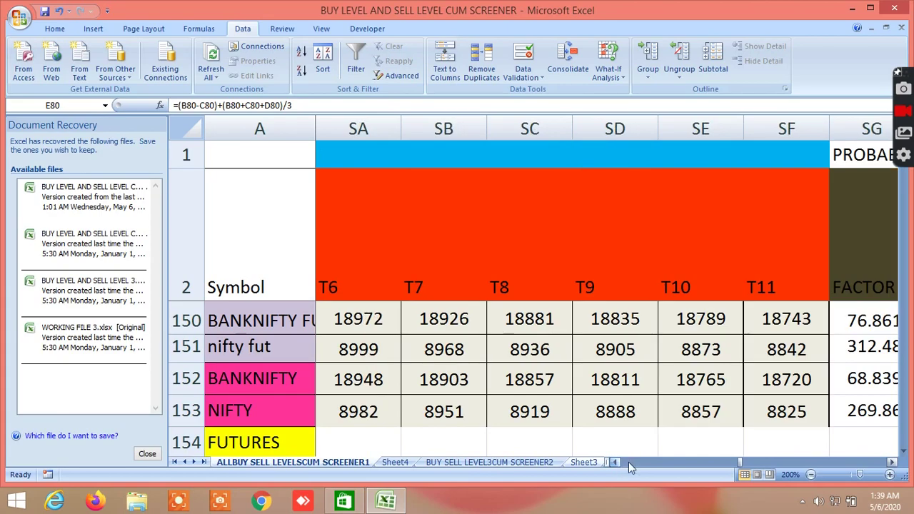
left_click_drag(891, 464, 891, 464)
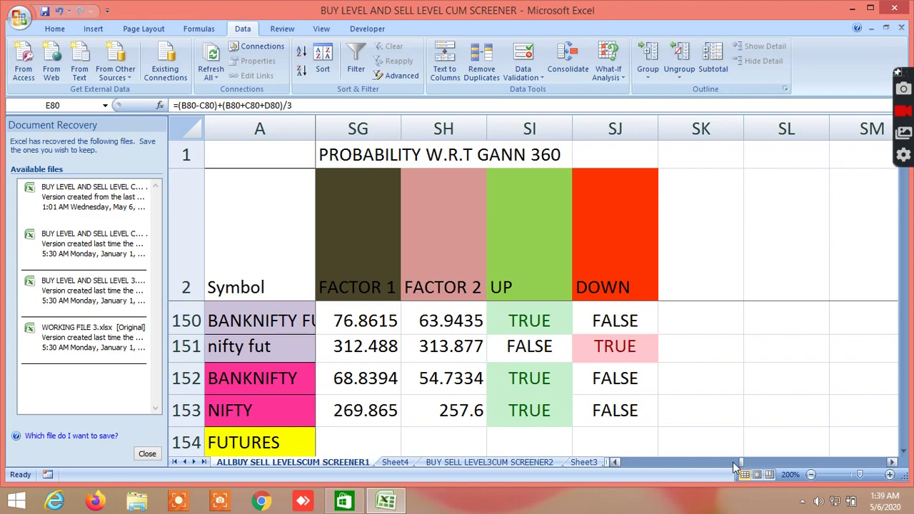
left_click_drag(740, 464, 613, 464)
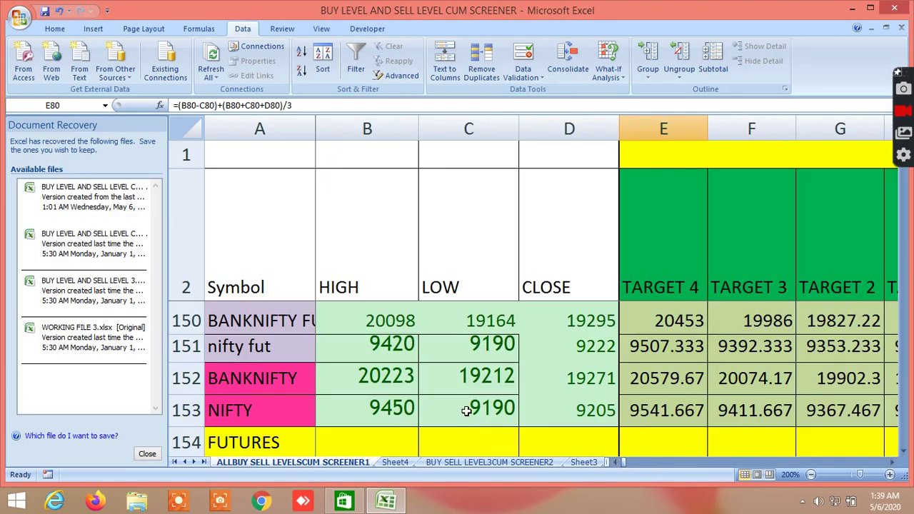
Find the COMMODITY section above the NIFTY and BANKNIFTY rows, listing ALUMINIUM through ZINC
scroll(459, 401, "up", 3)
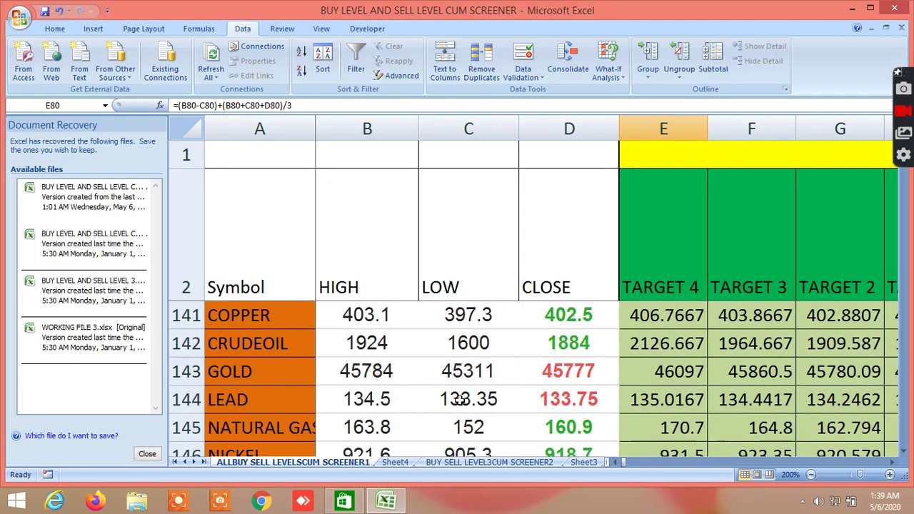
scroll(459, 400, "up", 1)
scroll(459, 400, "down", 1)
scroll(752, 339, "up", 1)
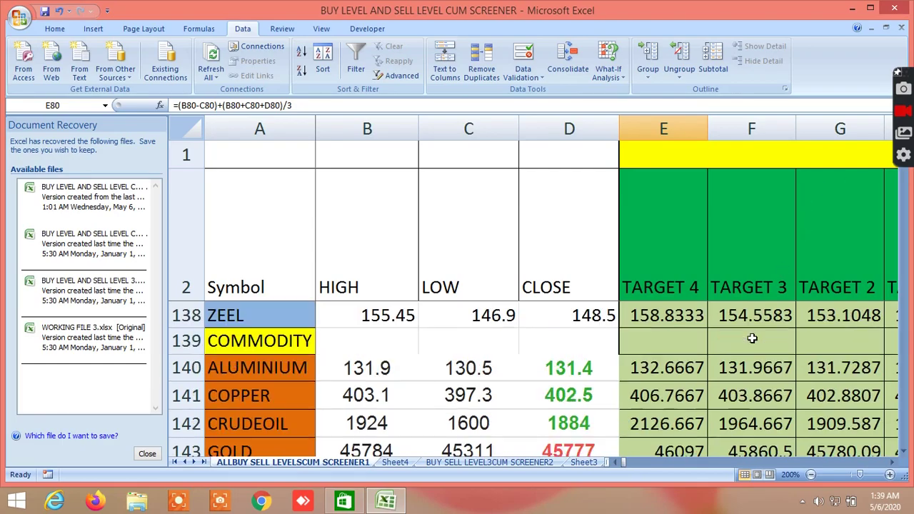
left_click(902, 452)
left_click(903, 452)
left_click(903, 452)
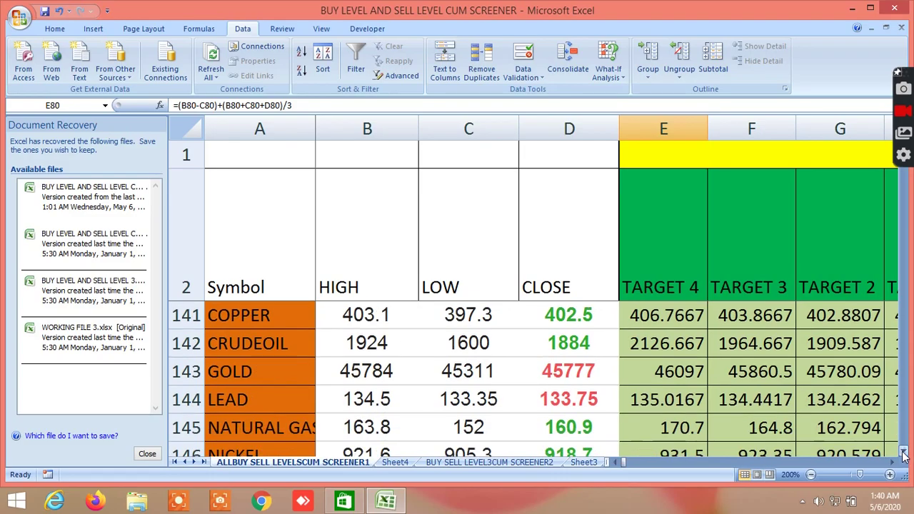
left_click(902, 385)
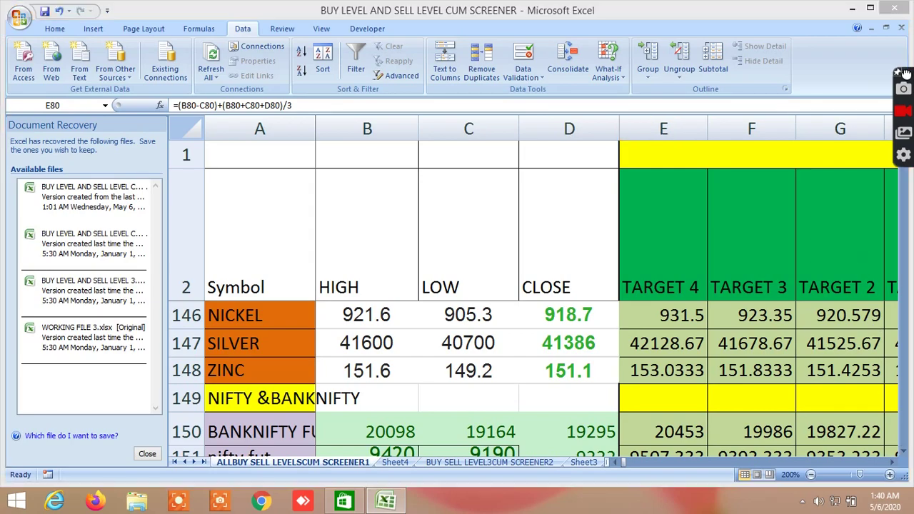
left_click_drag(901, 71, 828, 57)
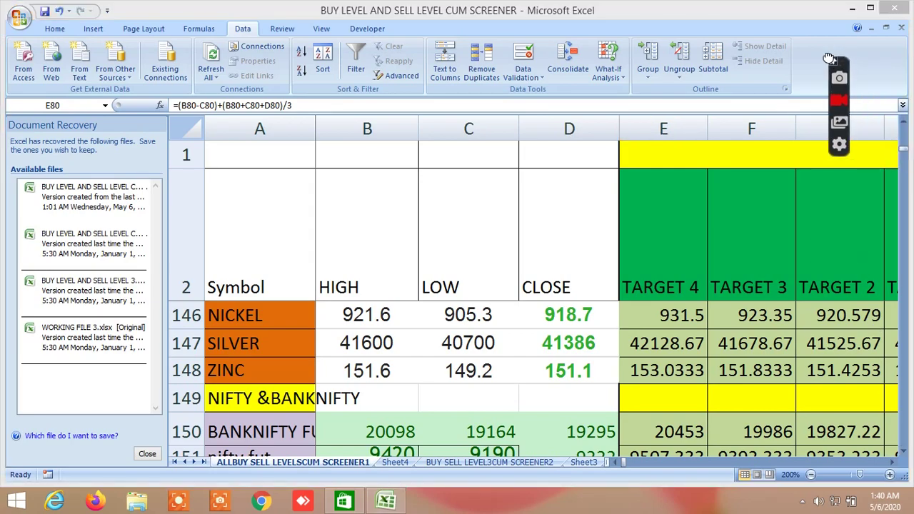
left_click(901, 124)
left_click(901, 125)
left_click(902, 125)
left_click(902, 125)
left_click(902, 125)
left_click(902, 125)
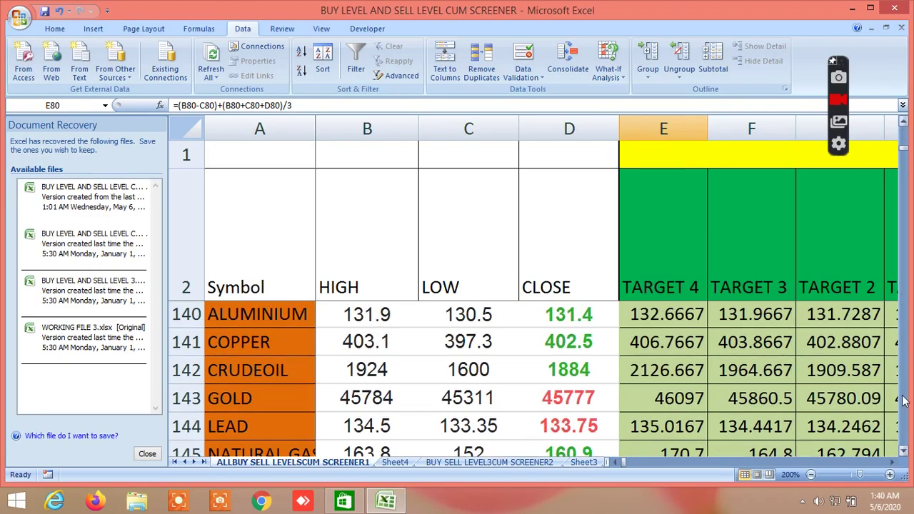
Examine the commodity rows starting at ALUMINIUM across the Gann angle and Gann square of 9 columns
left_click_drag(893, 466, 893, 465)
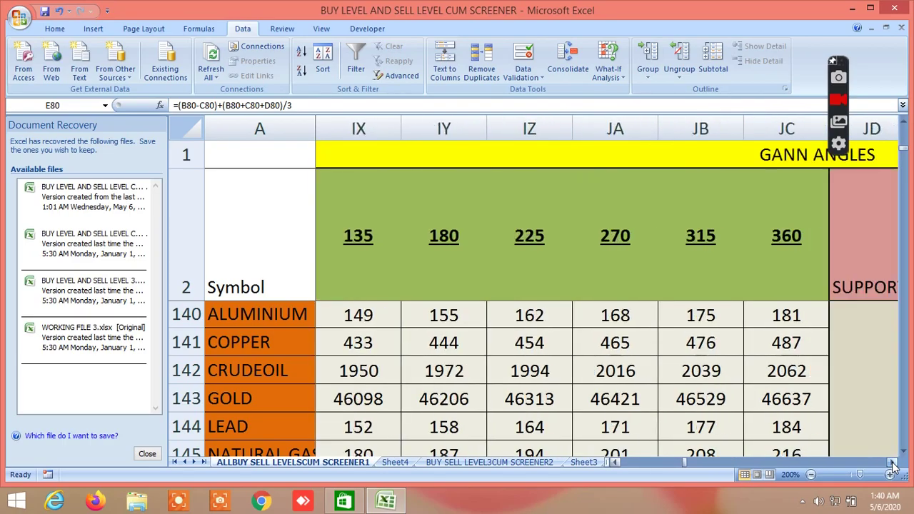
left_click_drag(893, 466, 893, 466)
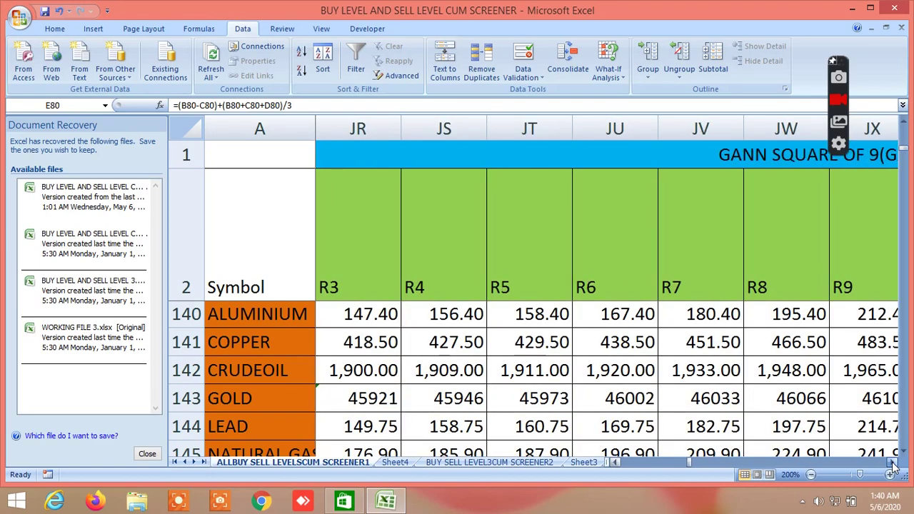
left_click_drag(893, 465, 892, 466)
left_click_drag(747, 466, 599, 467)
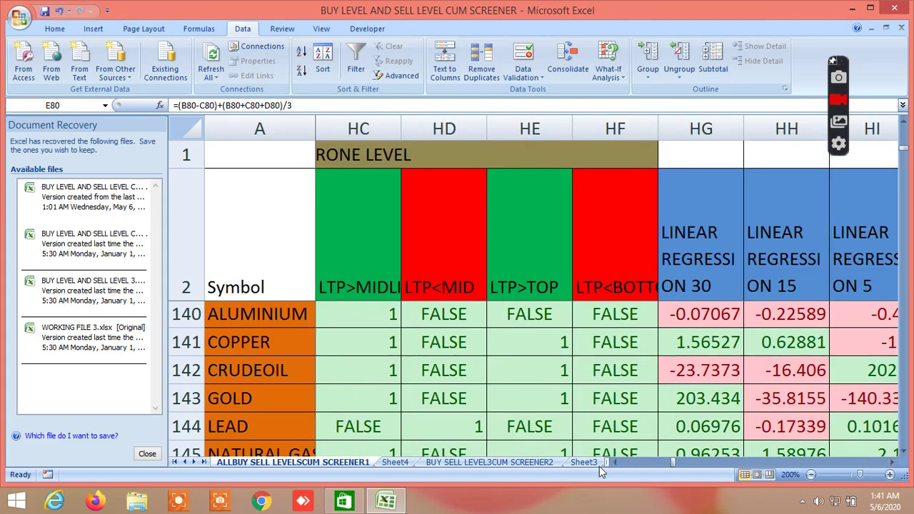
Examine the LEAD to ZINC commodity rows across the breakout, Gann angle and Gann 360 probability columns
scroll(847, 431, "down", 2)
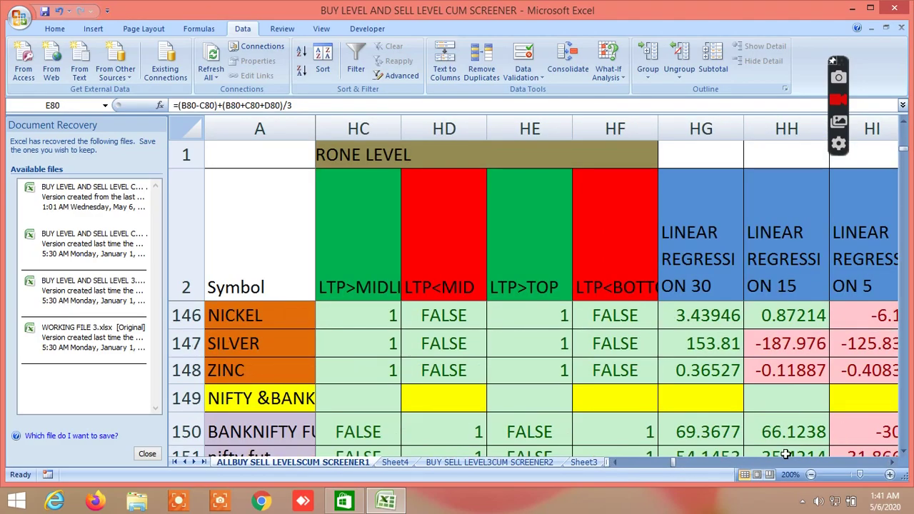
scroll(715, 437, "up", 1)
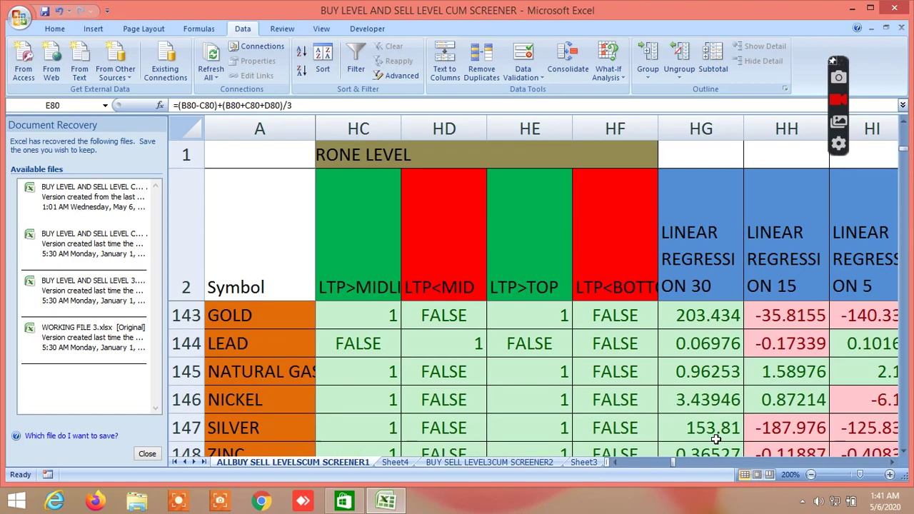
left_click(902, 451)
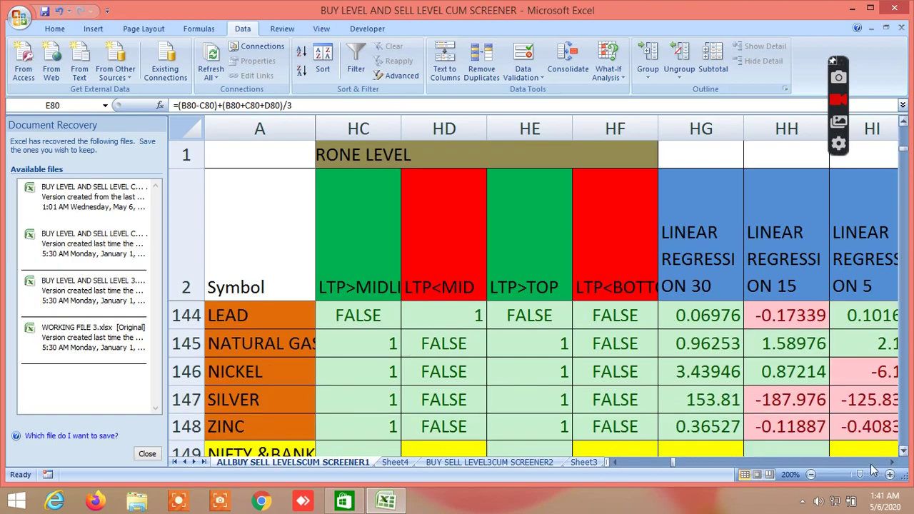
left_click_drag(673, 463, 619, 463)
left_click_drag(892, 462, 892, 462)
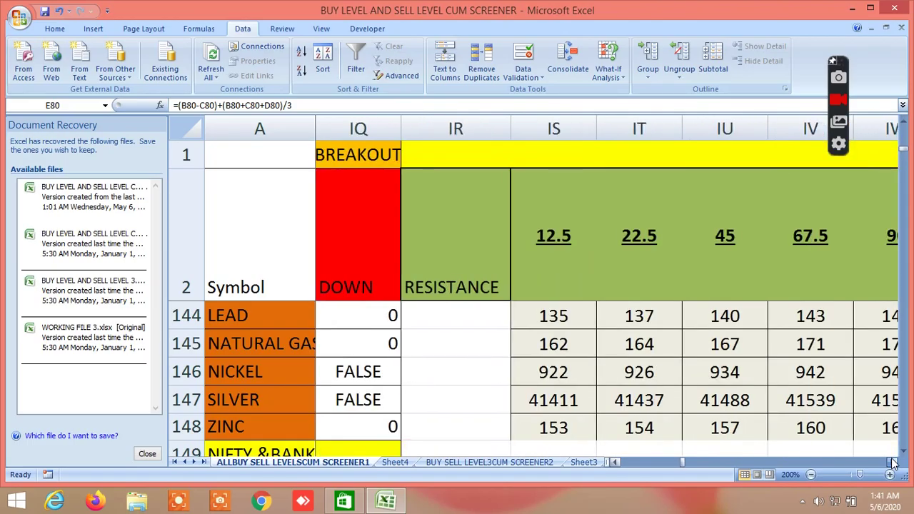
left_click_drag(892, 462, 892, 462)
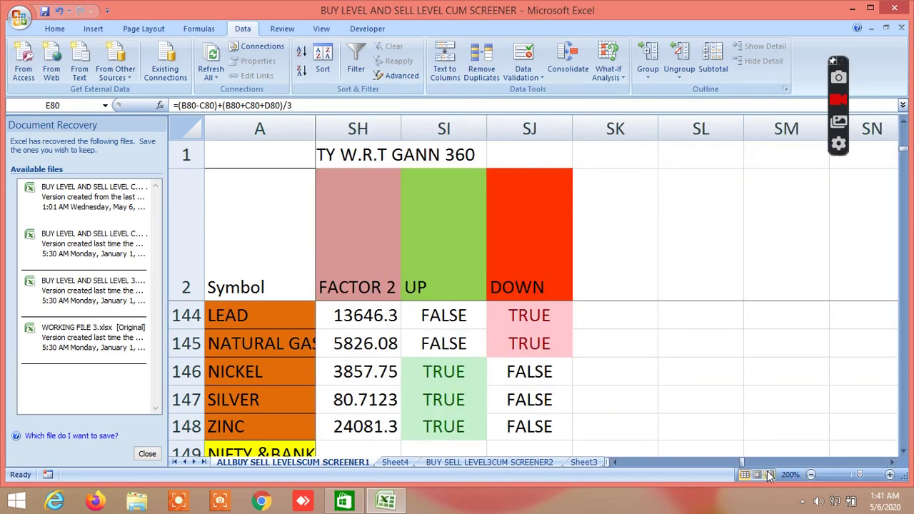
left_click_drag(743, 465, 614, 468)
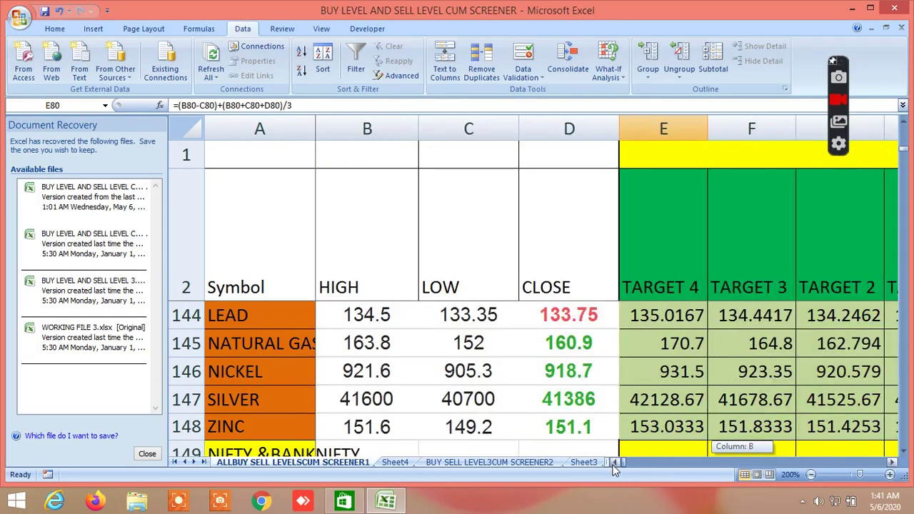
Find the FUTURES section below the NIFTY and BANKNIFTY rows, starting at ACC
left_click(903, 451)
left_click(904, 451)
left_click(904, 451)
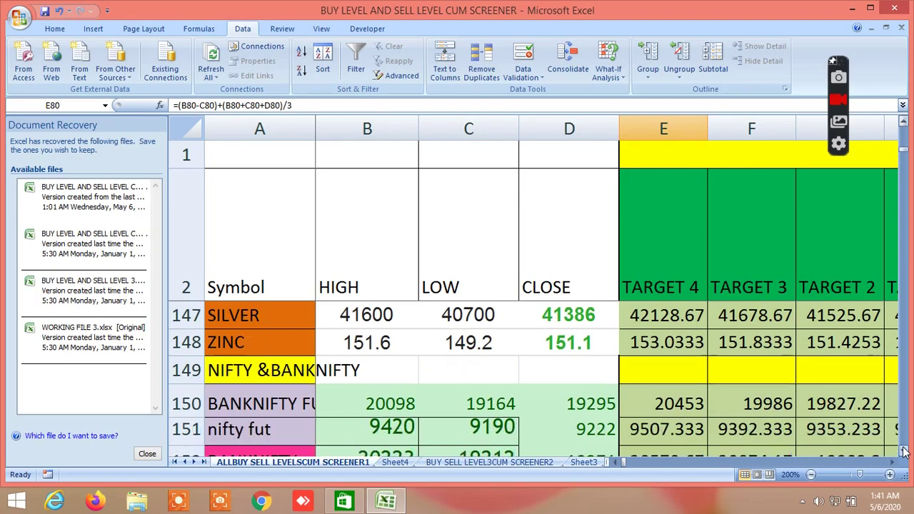
left_click_drag(903, 451, 904, 451)
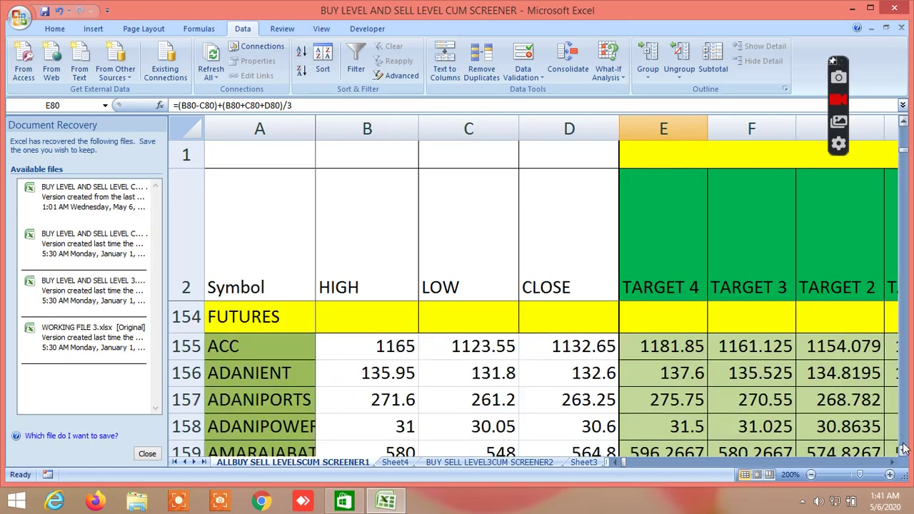
left_click(904, 451)
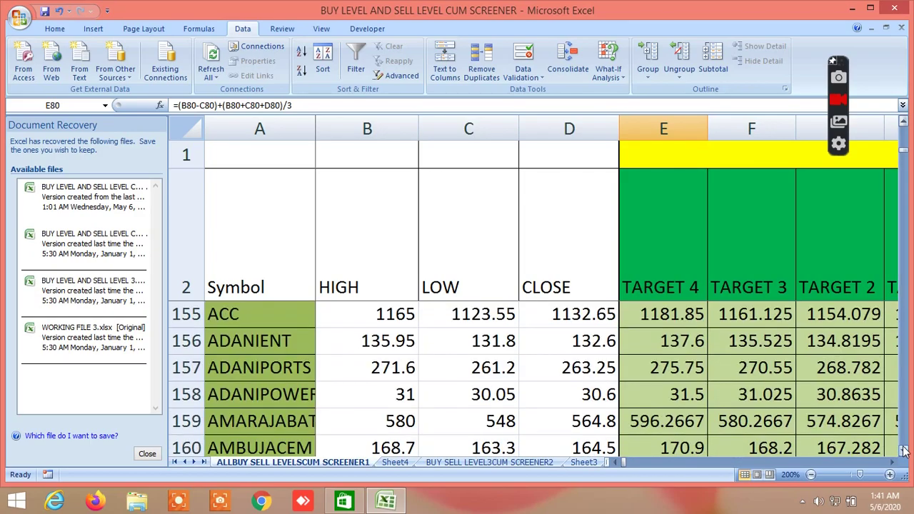
left_click(903, 451)
Examine the futures rows from ADANIENT onward across the Gann angle and upside first-cycle degree columns
left_click_drag(893, 465, 893, 464)
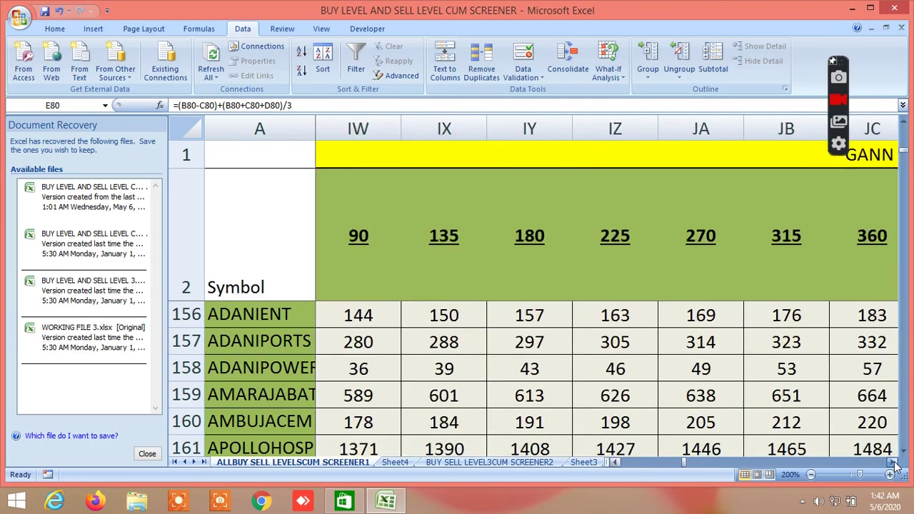
left_click_drag(895, 464, 895, 464)
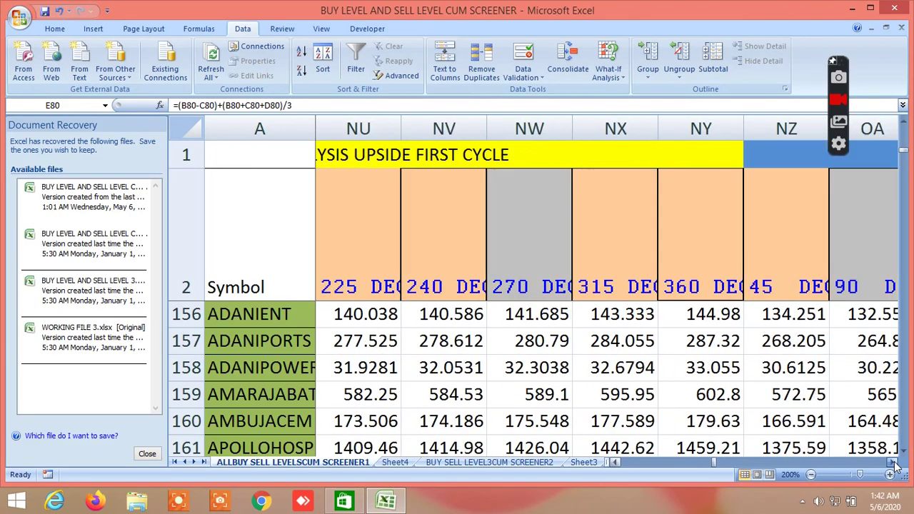
left_click_drag(895, 465, 895, 465)
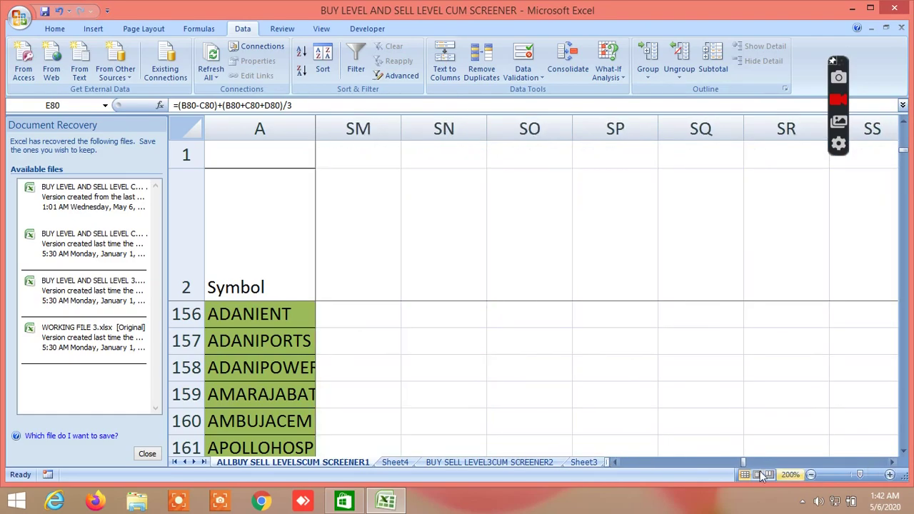
left_click_drag(742, 464, 564, 464)
Switch to the BUY SELL LEVEL3CUM SCREENER2 sheet and show the first stocks with their 100 MA and 100 EMA columns
left_click(537, 462)
scroll(822, 390, "up", 6)
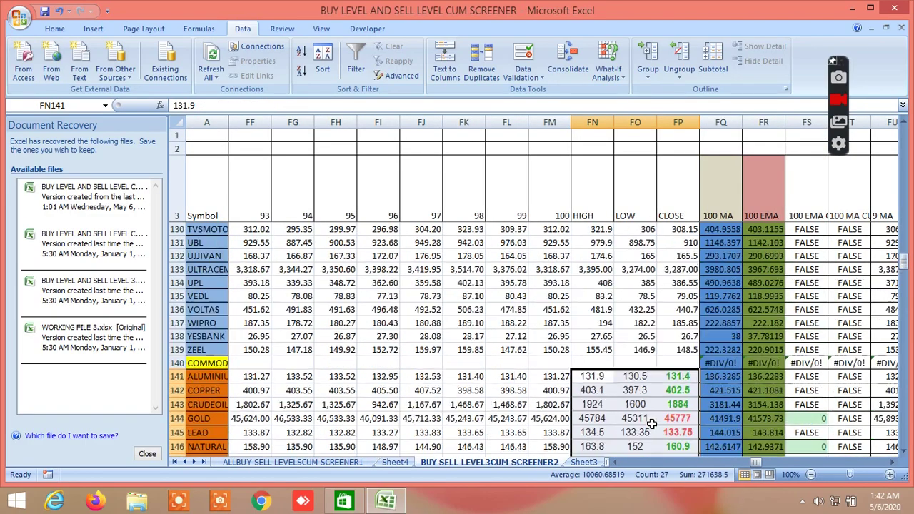
scroll(822, 389, "up", 20)
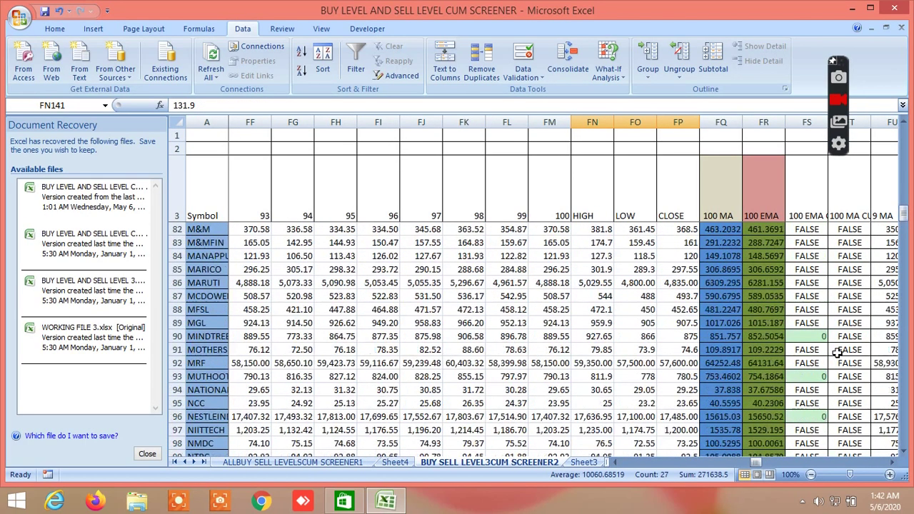
scroll(835, 349, "up", 6)
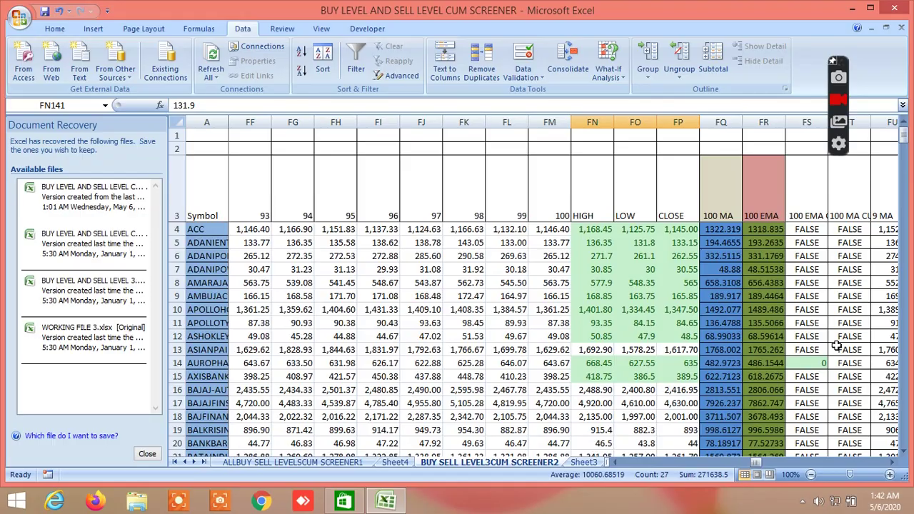
left_click(892, 466)
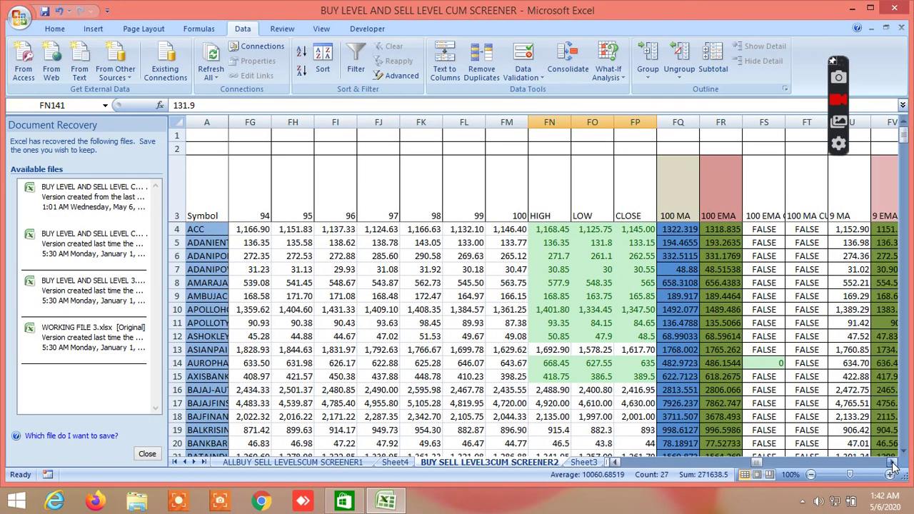
left_click(892, 466)
Inspect the 100 MA signal formulas in column FT for BRITANNIA, CESC, COLPAL, DABUR and ESCORTS
scroll(707, 378, "down", 3)
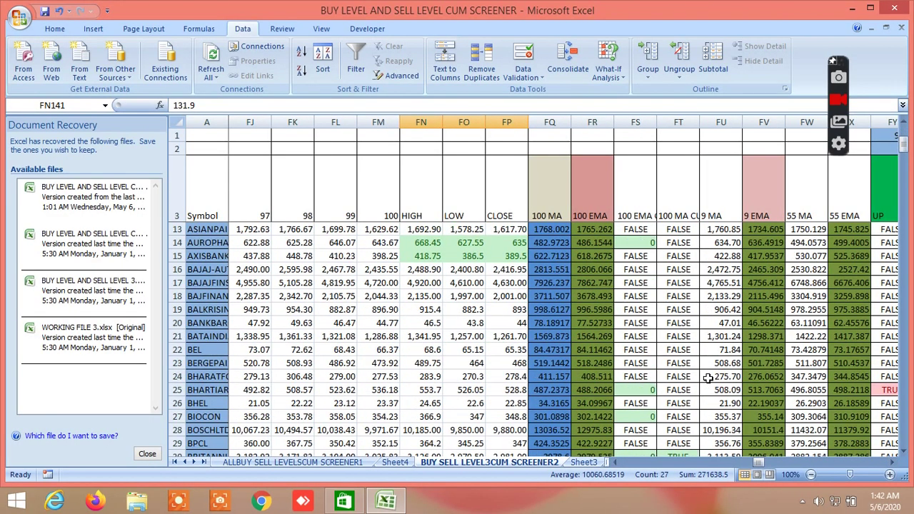
scroll(698, 378, "down", 3)
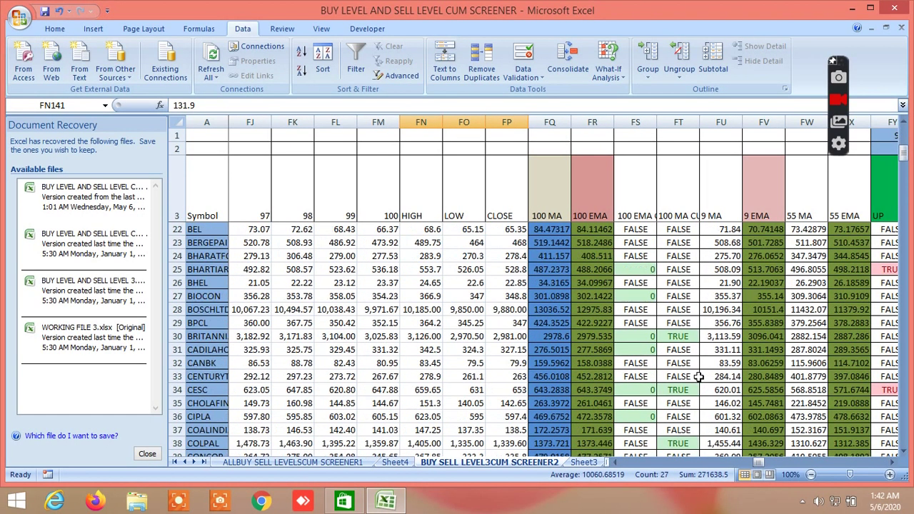
left_click(681, 337)
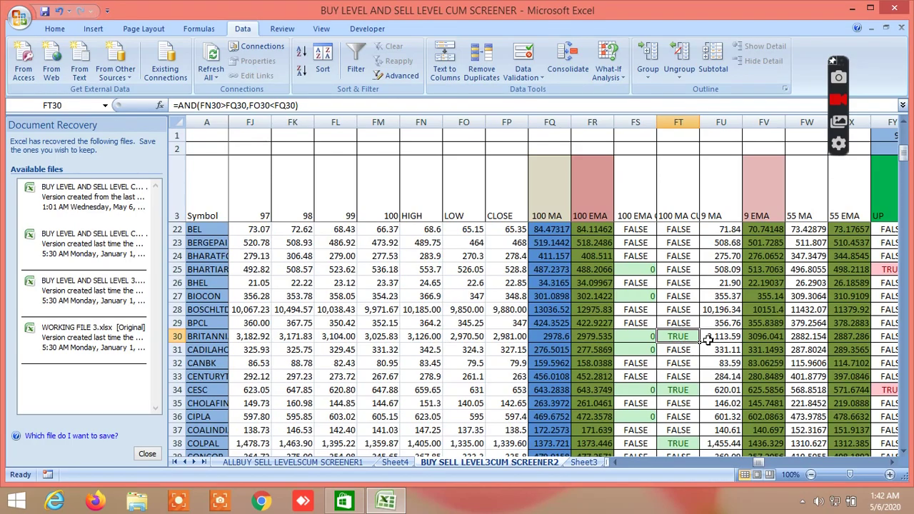
left_click(684, 390)
scroll(729, 384, "down", 2)
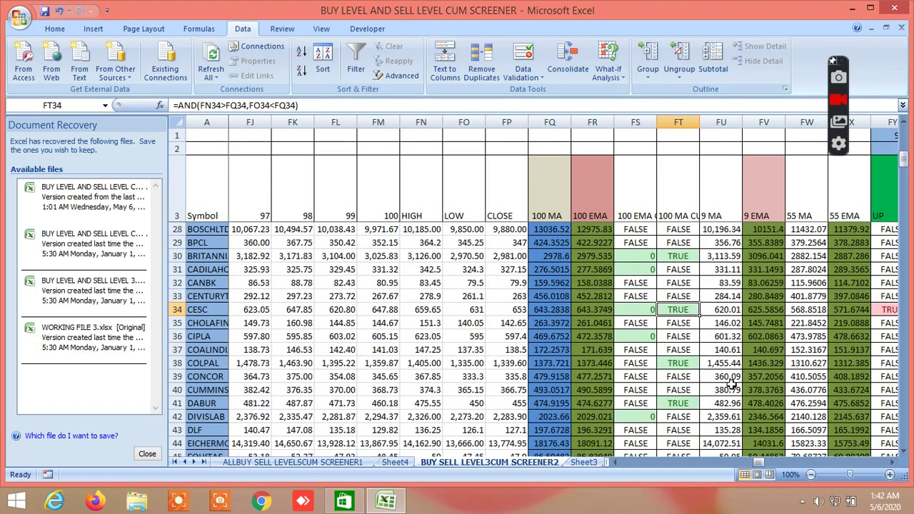
left_click(683, 363)
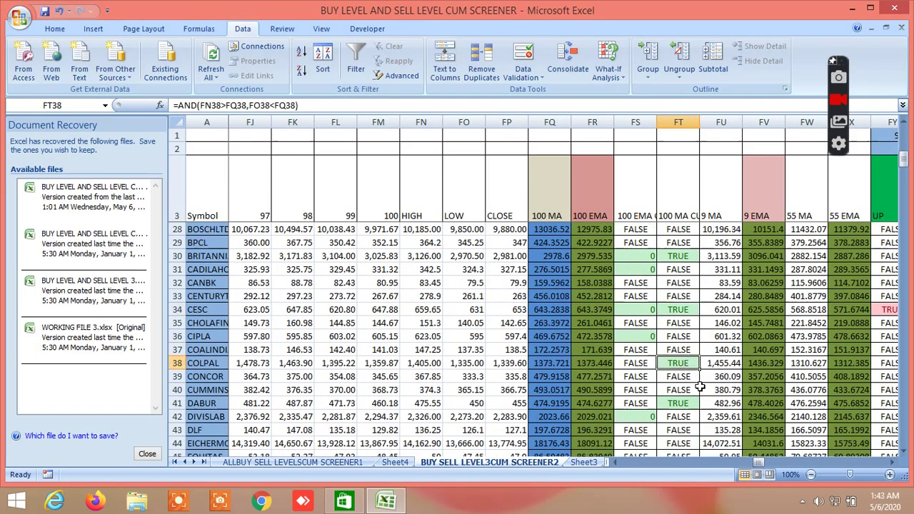
scroll(684, 365, "down", 1)
left_click(684, 364)
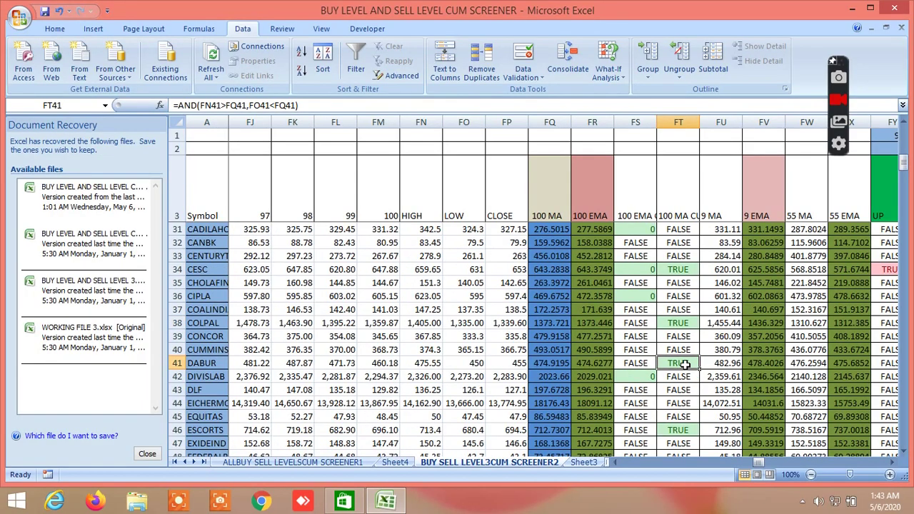
left_click(684, 427)
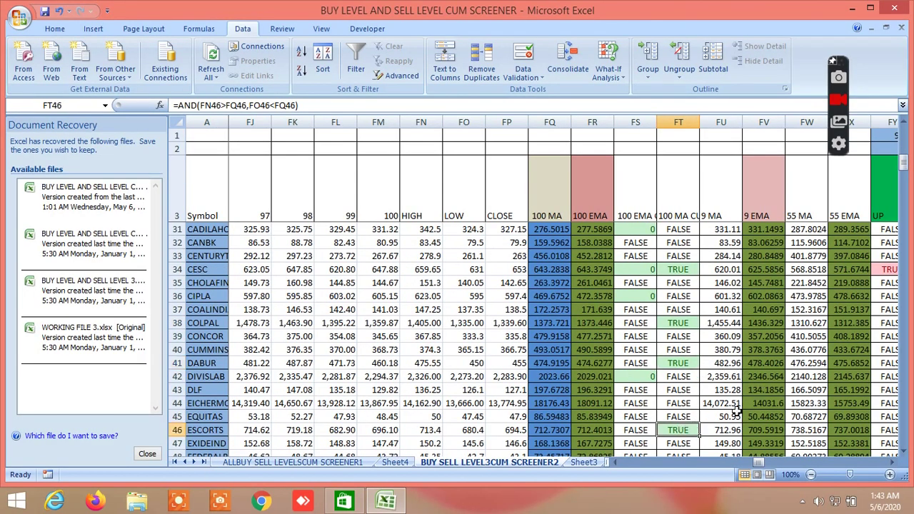
Open the ARBRITRAGE sheet and review the spot versus future BASIS, BASIS% and STDEV columns for the whole stock list
scroll(736, 402, "up", 3)
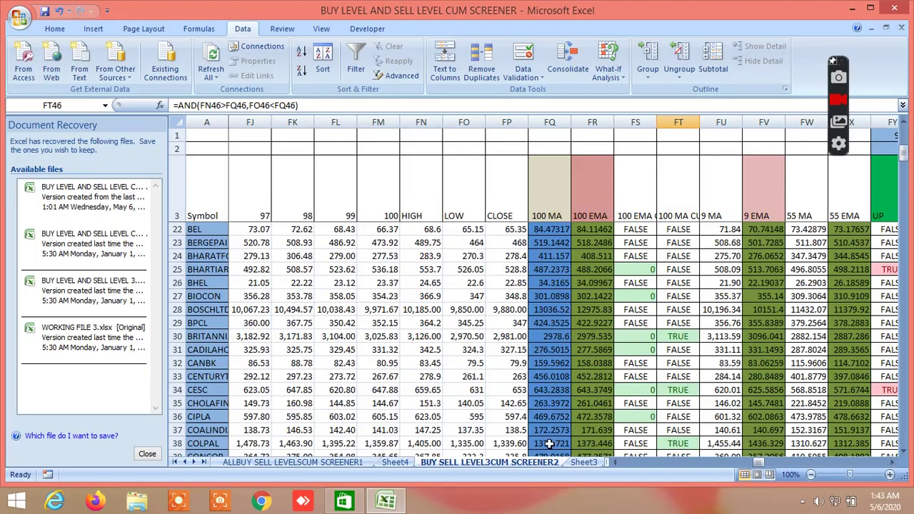
left_click(584, 462)
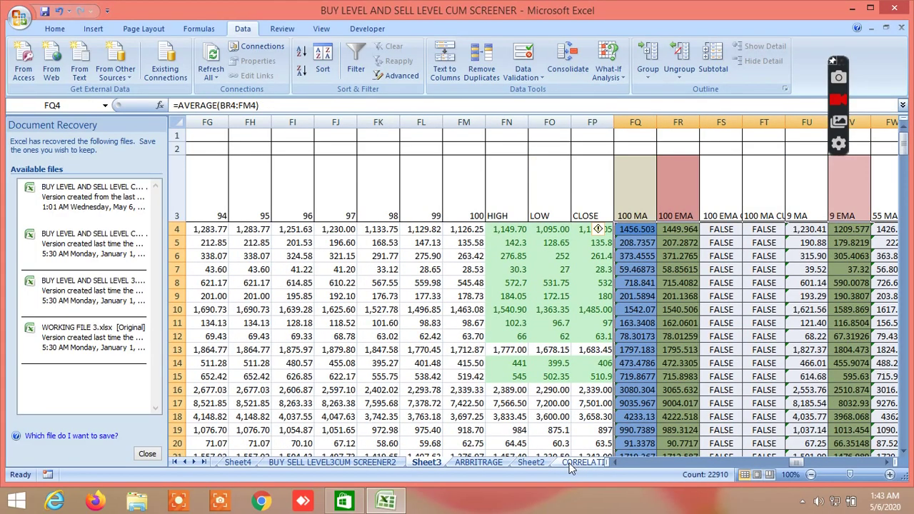
left_click(479, 461)
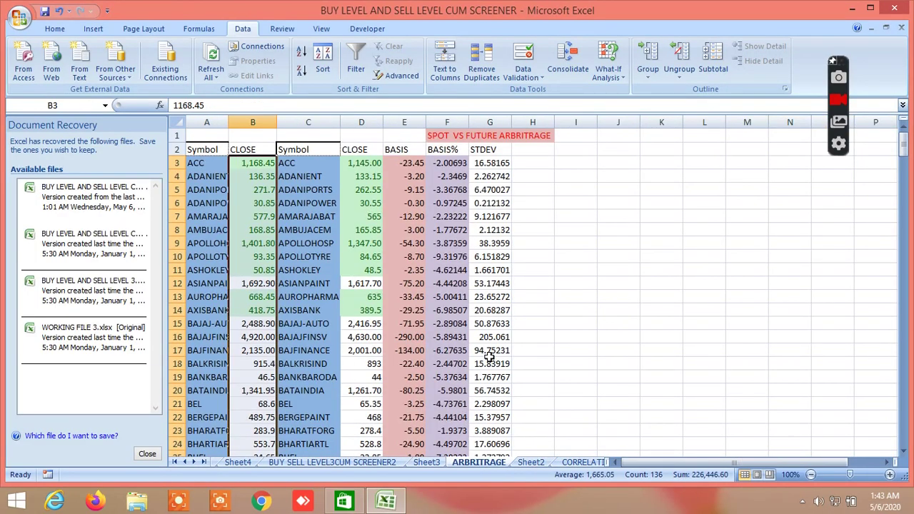
scroll(495, 341, "down", 6)
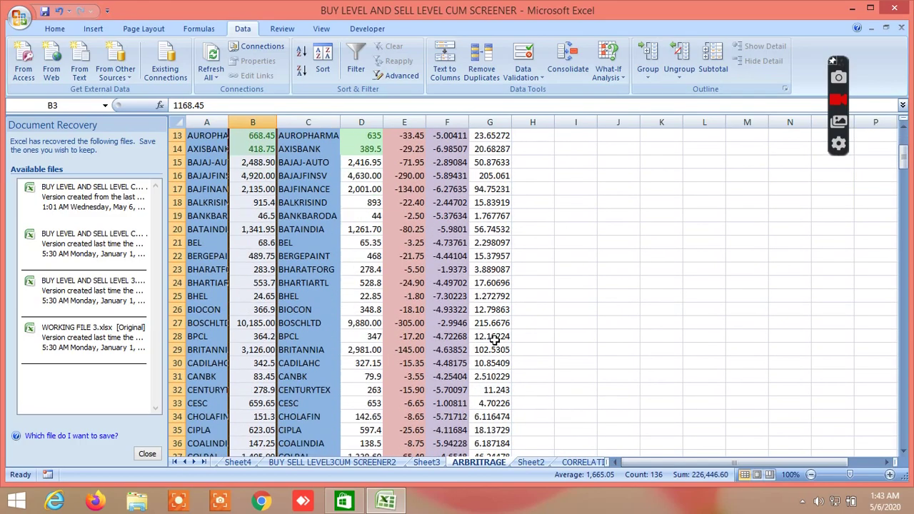
scroll(495, 341, "down", 15)
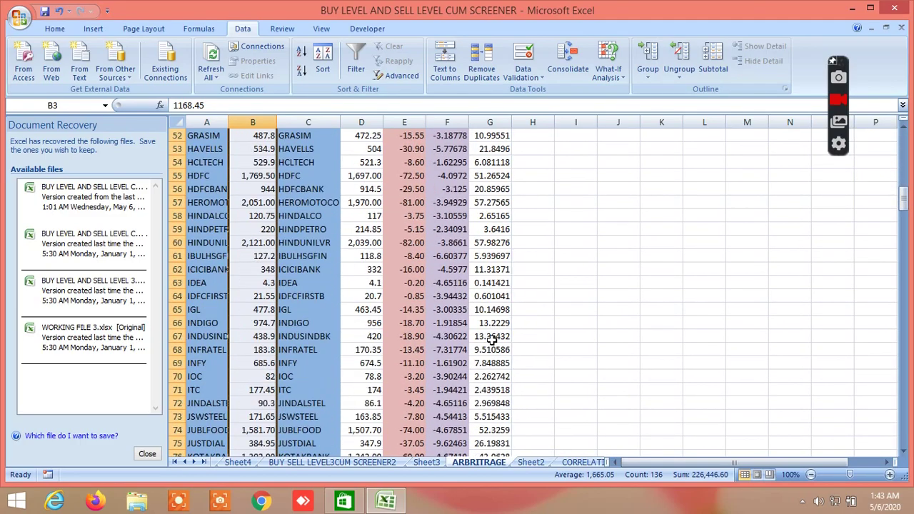
scroll(492, 341, "down", 11)
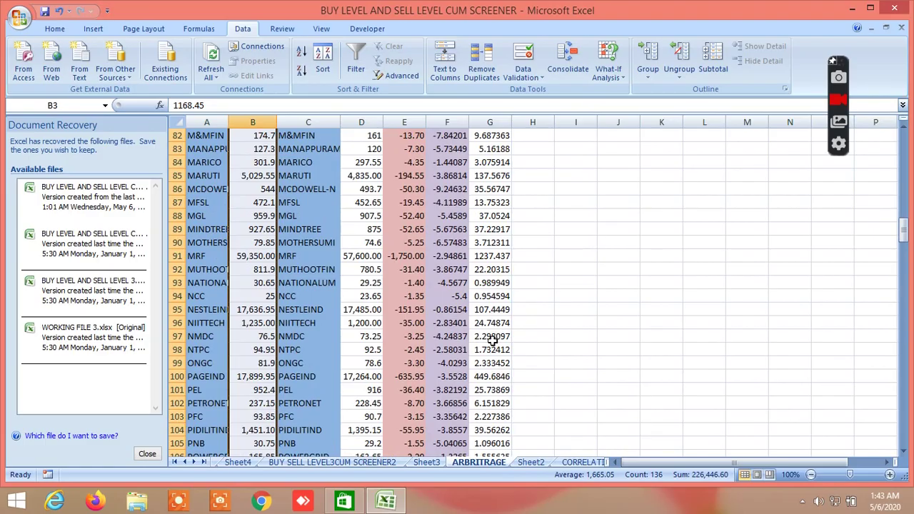
scroll(493, 340, "down", 8)
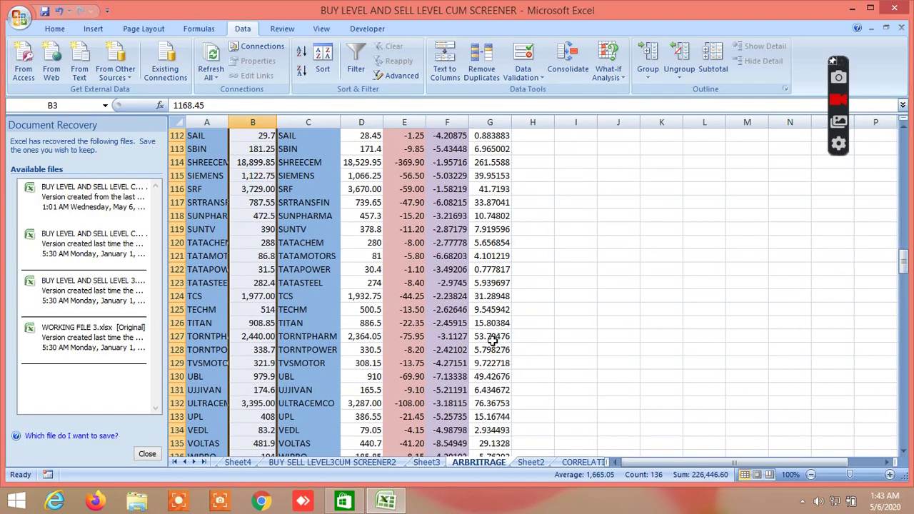
scroll(493, 340, "up", 20)
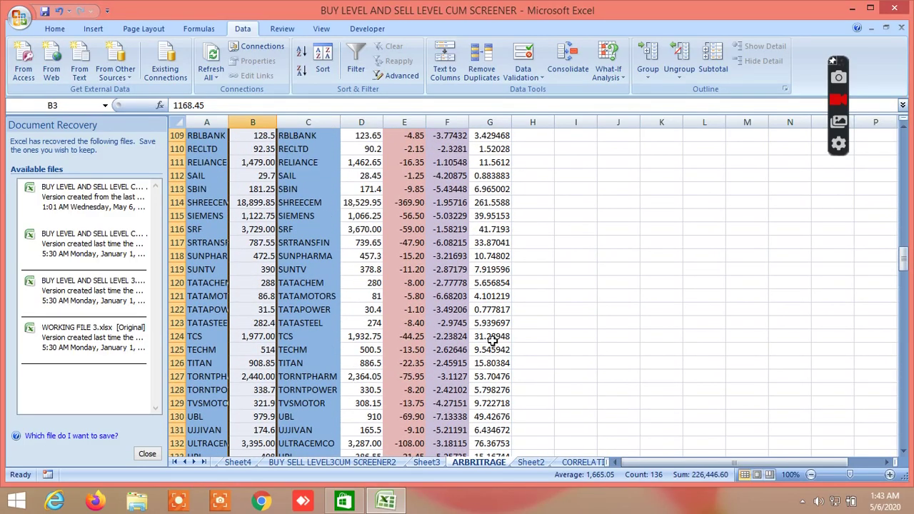
scroll(493, 341, "up", 19)
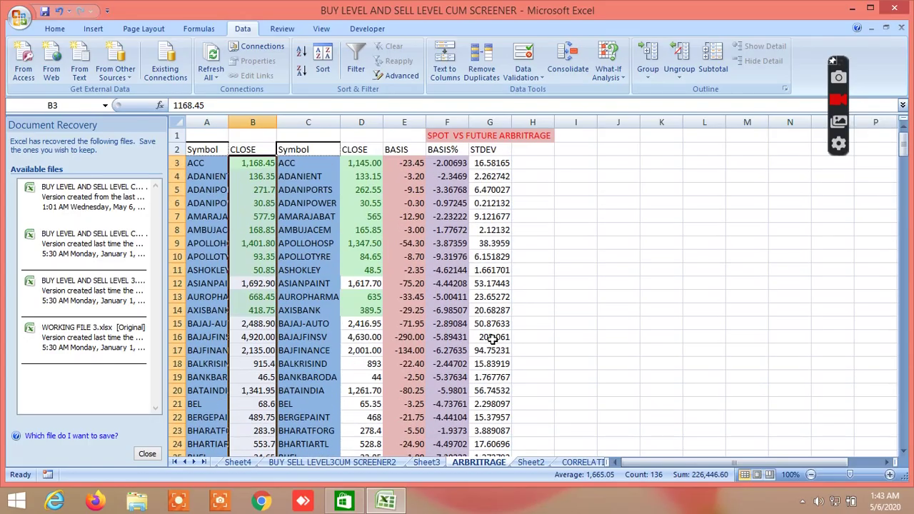
Switch to the CORRELATION PAIR TRADING sheet and show the pair names with the 1, 7, 15 and 30 day signal columns
left_click(584, 463)
scroll(658, 398, "up", 5)
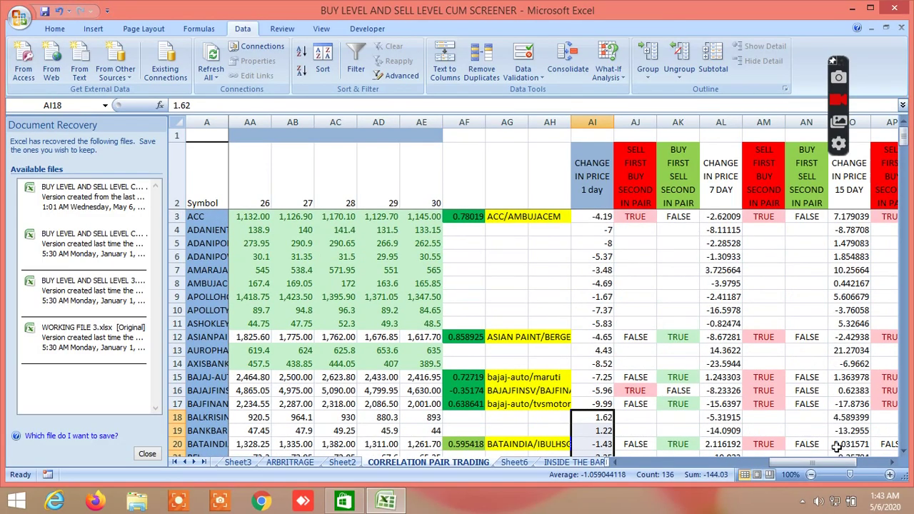
left_click(893, 463)
left_click(893, 464)
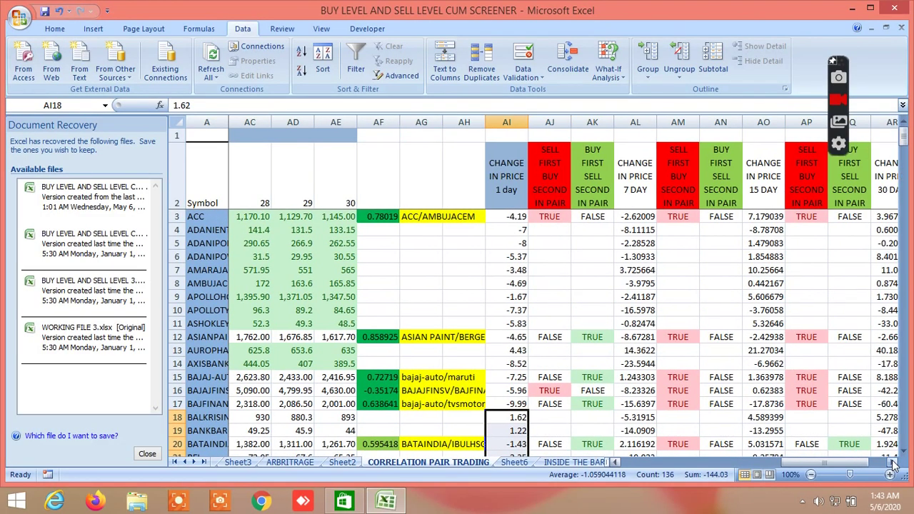
left_click(893, 464)
left_click(892, 464)
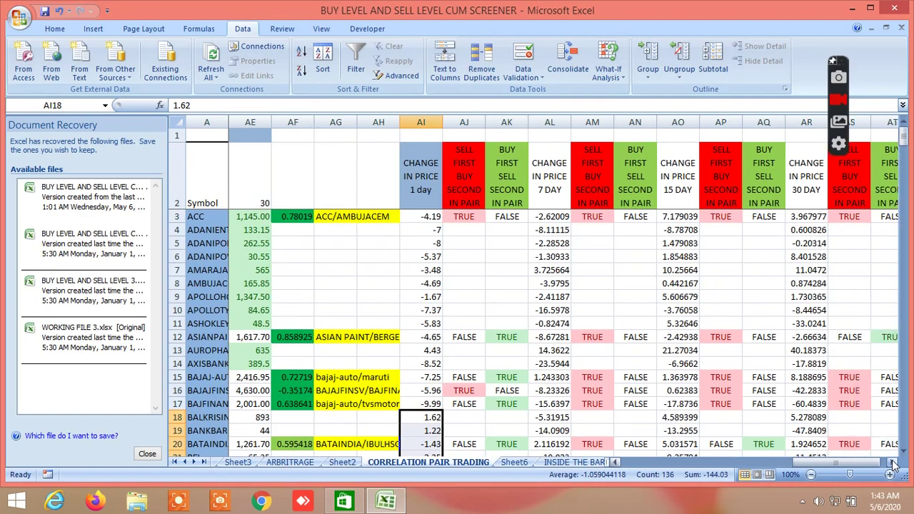
left_click(893, 464)
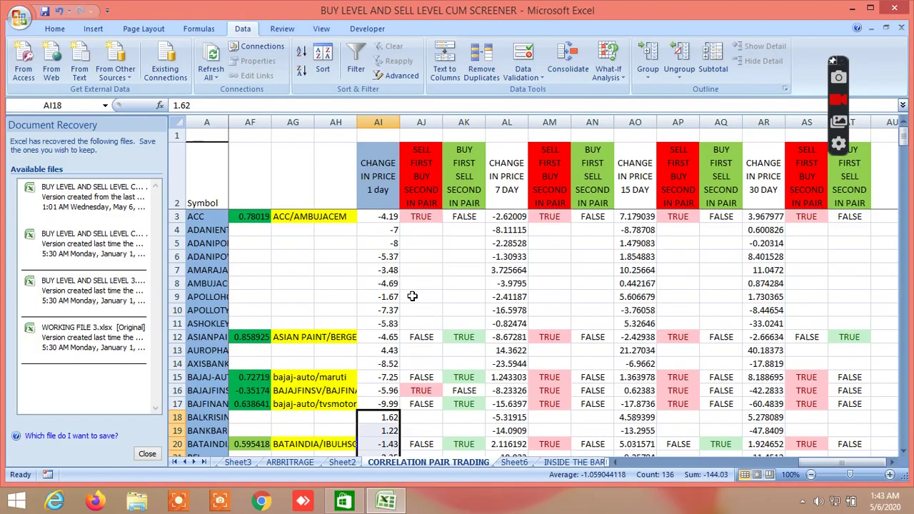
Review the correlation values and pair names from ACC/AMBUJACEM down to the TATASTEEL pairs, and return to the first row
scroll(318, 302, "down", 2)
scroll(318, 303, "up", 2)
scroll(318, 303, "down", 4)
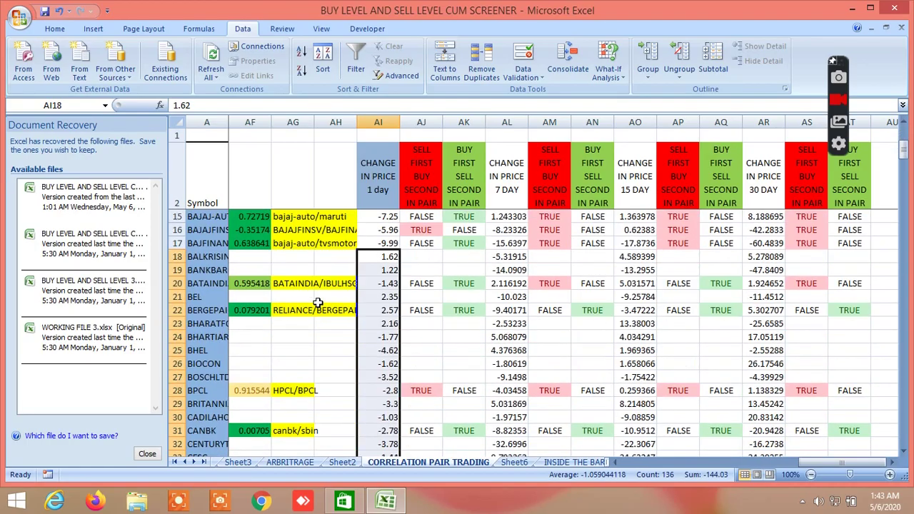
scroll(318, 302, "down", 6)
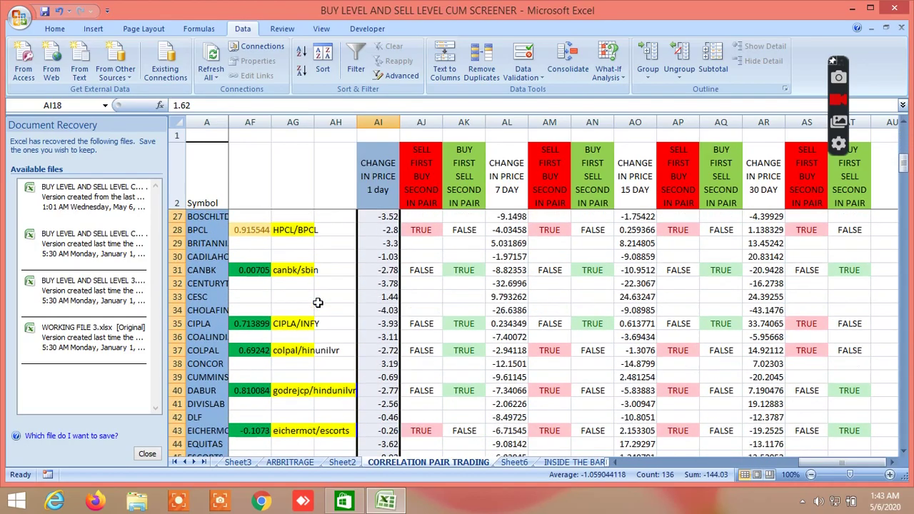
scroll(317, 302, "down", 11)
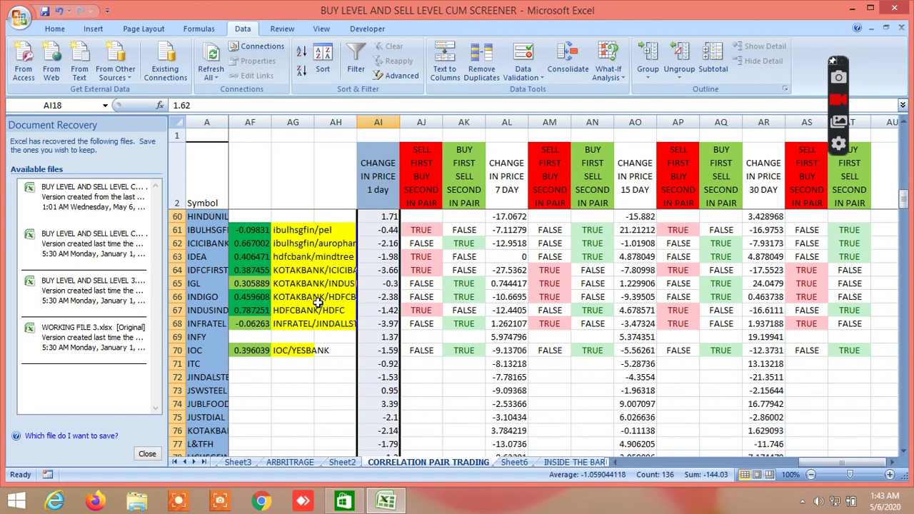
scroll(318, 302, "down", 11)
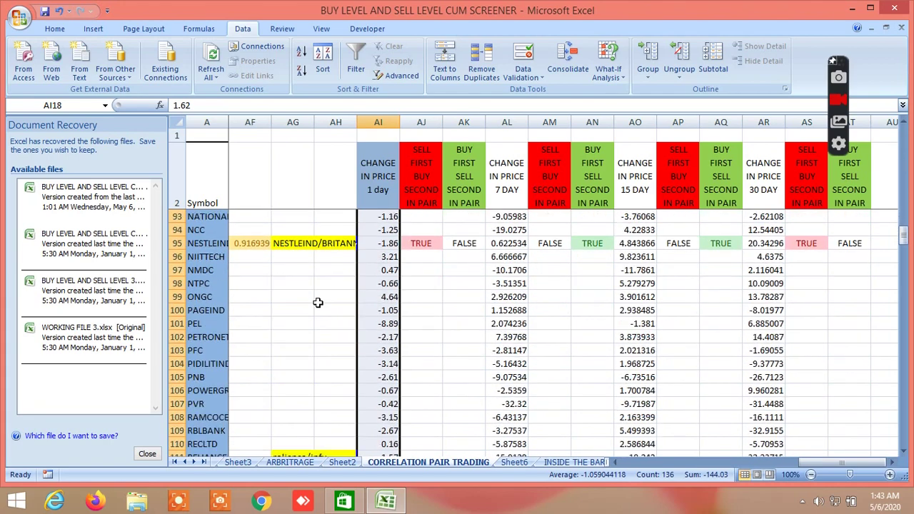
scroll(318, 303, "down", 11)
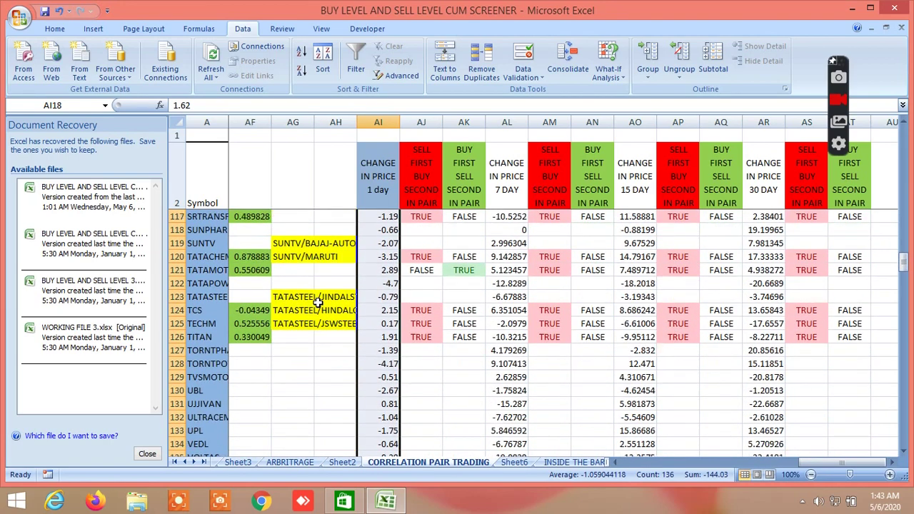
scroll(318, 303, "up", 5)
scroll(318, 303, "up", 12)
scroll(318, 302, "up", 18)
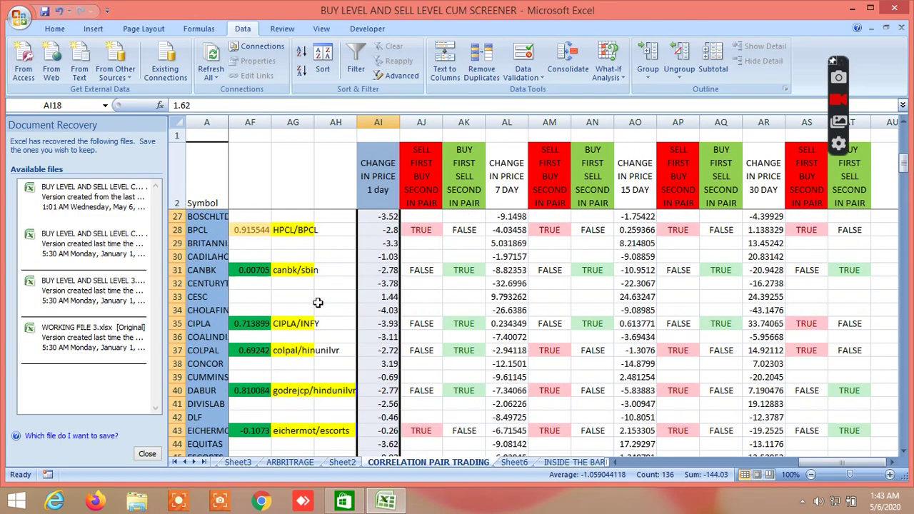
scroll(317, 303, "up", 8)
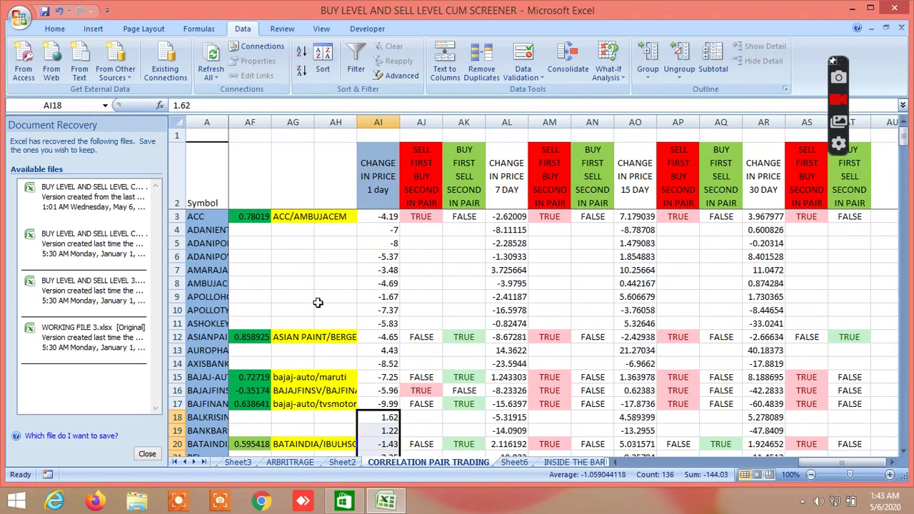
Recheck the pairs between BAJAJ-AUTO and FEDERALBNK, including HPCL/BPCL, CIPLA/INFY and eichermot/escorts, and go back to ACC
scroll(318, 303, "down", 2)
scroll(317, 302, "down", 2)
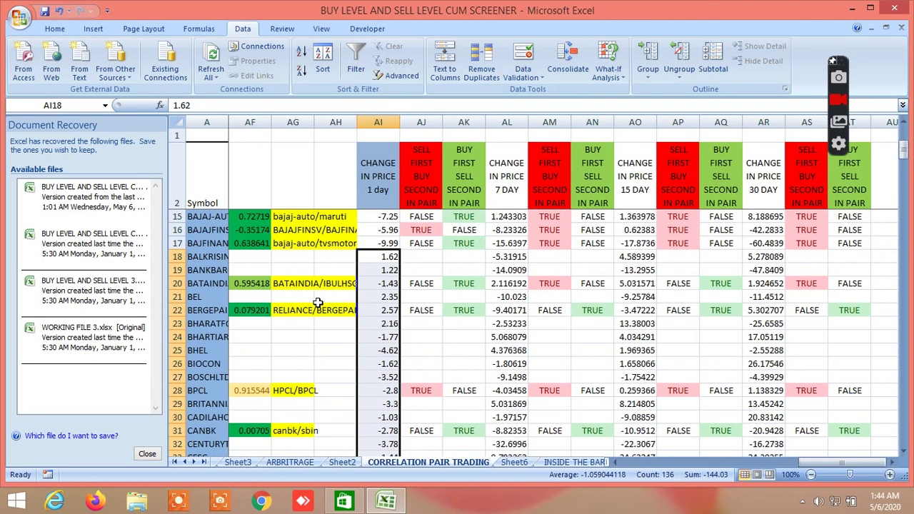
scroll(320, 325, "down", 3)
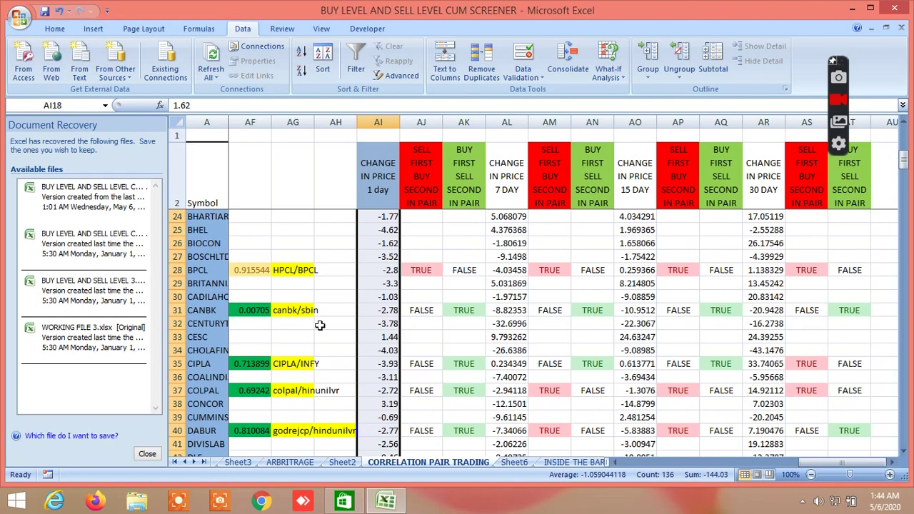
scroll(319, 325, "down", 4)
scroll(319, 325, "up", 6)
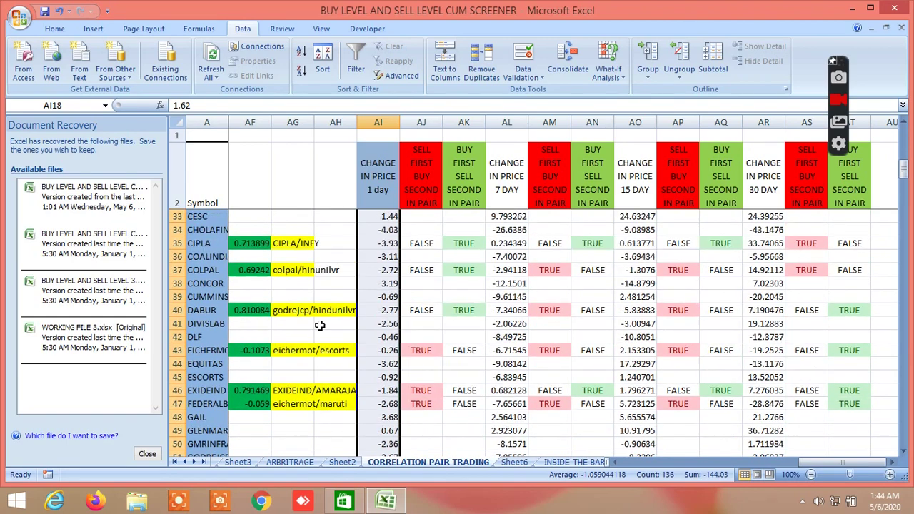
scroll(319, 324, "up", 5)
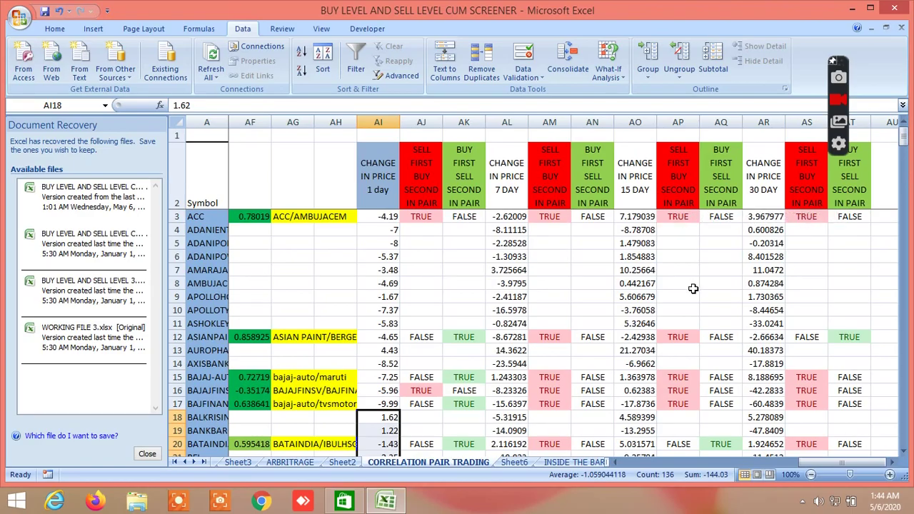
Examine the sell-first and buy-first pair signals for all periods, from ACC down to the BANKNIFTY and NIFTY rows
scroll(692, 289, "down", 2)
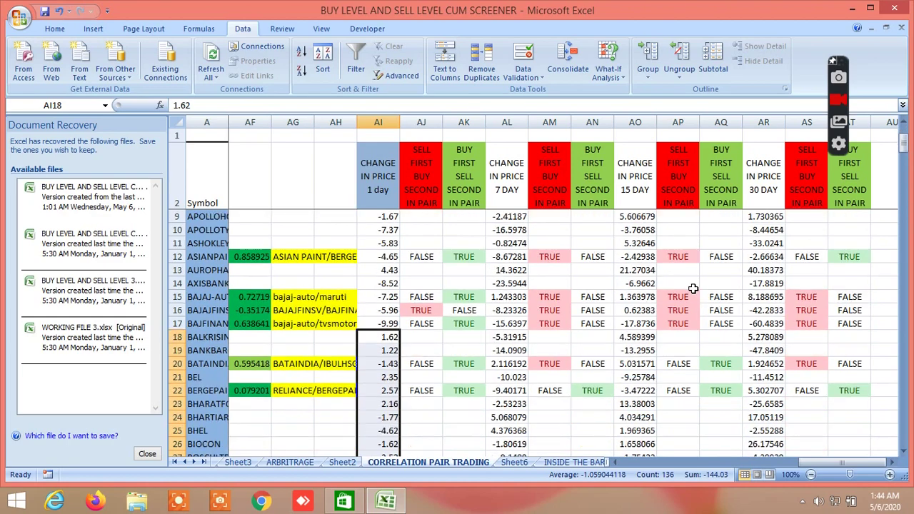
scroll(693, 288, "down", 9)
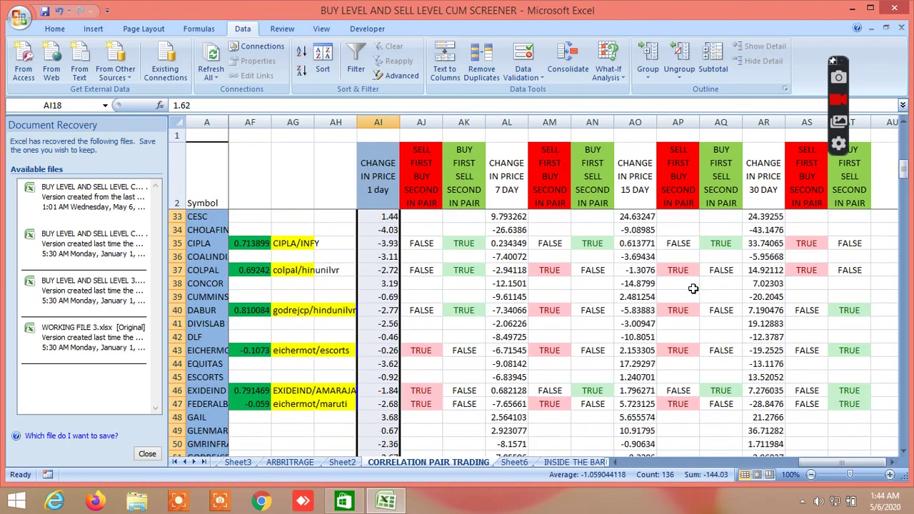
scroll(692, 289, "down", 13)
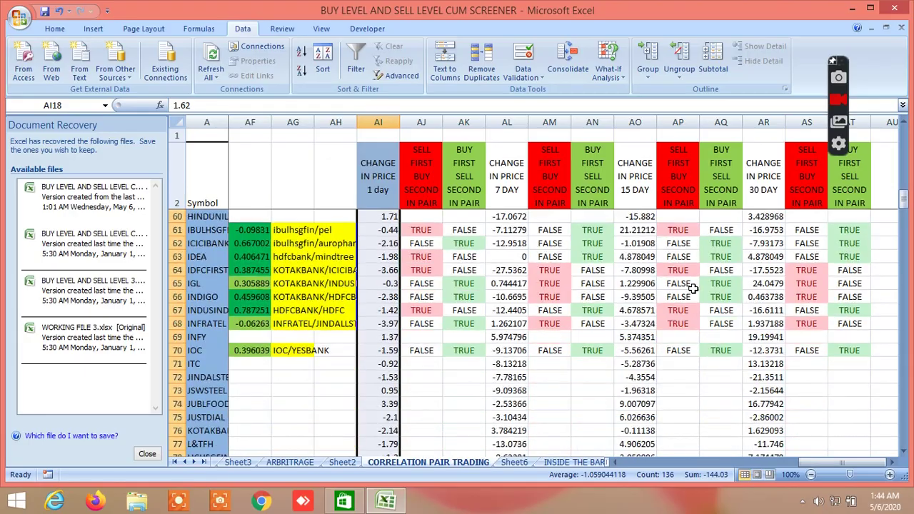
scroll(692, 288, "down", 11)
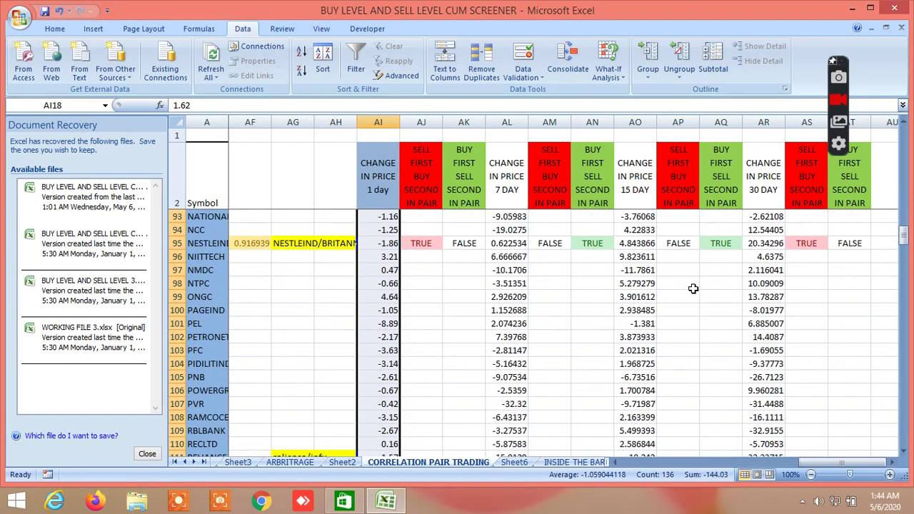
scroll(693, 288, "down", 7)
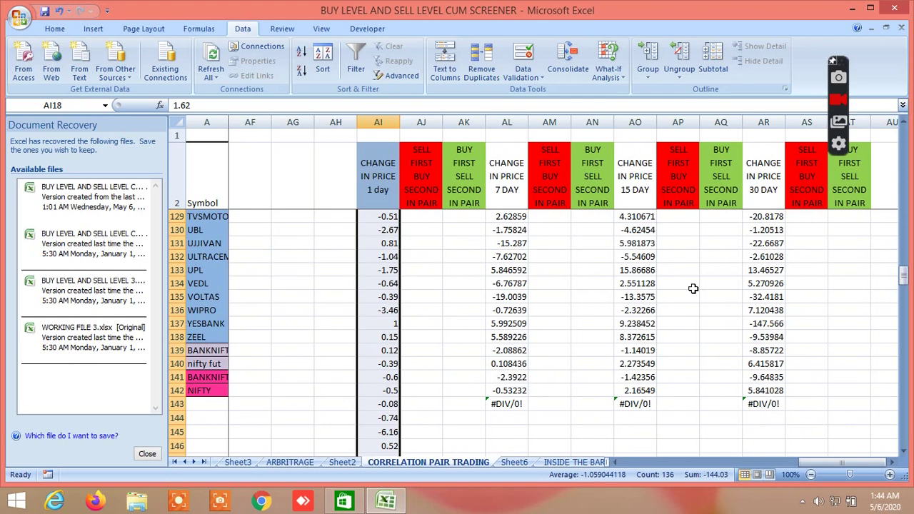
scroll(692, 289, "up", 7)
scroll(692, 288, "down", 3)
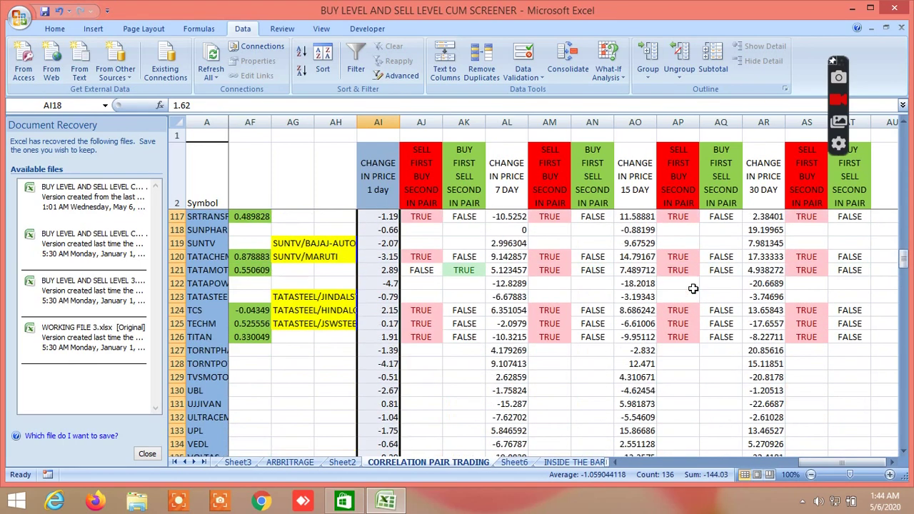
Switch to the INSIDE THE BAR WITH NR7 sheet and inspect the 1 DAY inside-bar formula for ADANIENT
left_click(571, 461)
scroll(599, 371, "up", 6)
scroll(605, 368, "up", 20)
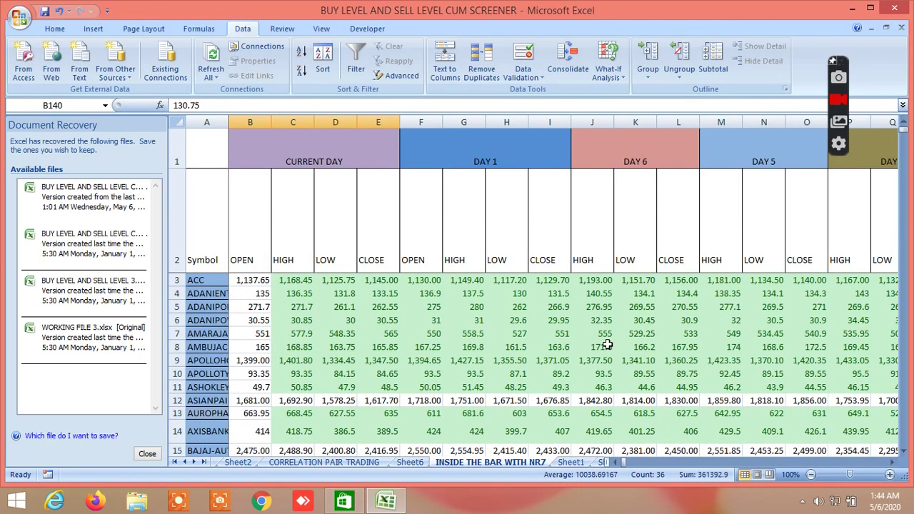
left_click(890, 462)
left_click(890, 462)
left_click_drag(891, 463, 891, 462)
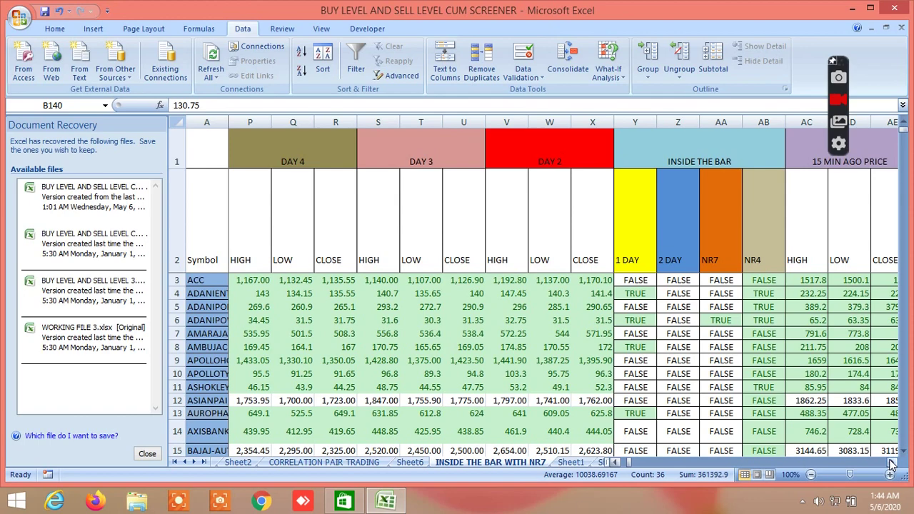
left_click(889, 464)
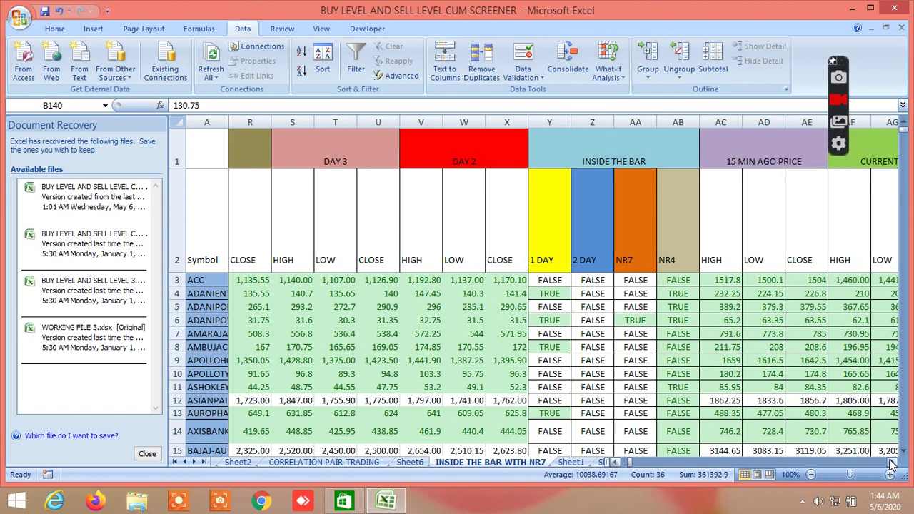
left_click(889, 465)
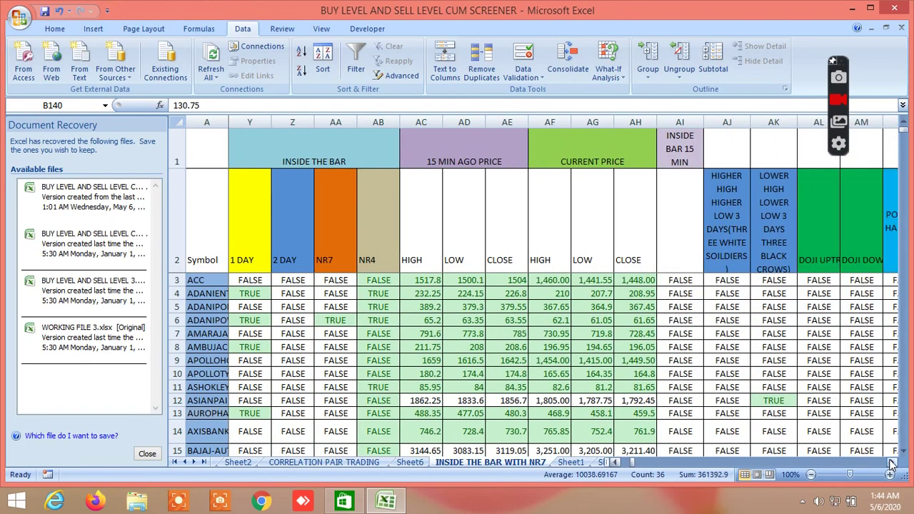
left_click(251, 294)
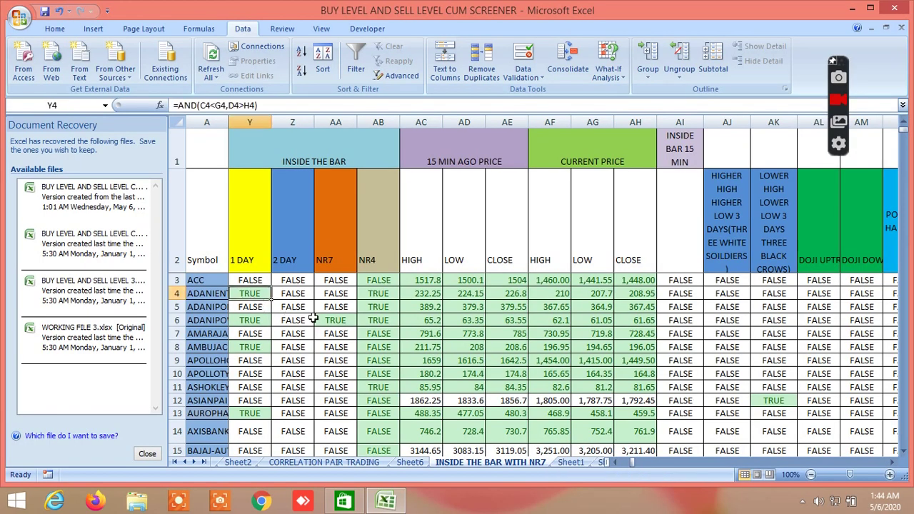
Inspect the 1 DAY, NR7 and NR4 formulas in the ADANIPOWER row
left_click(260, 322)
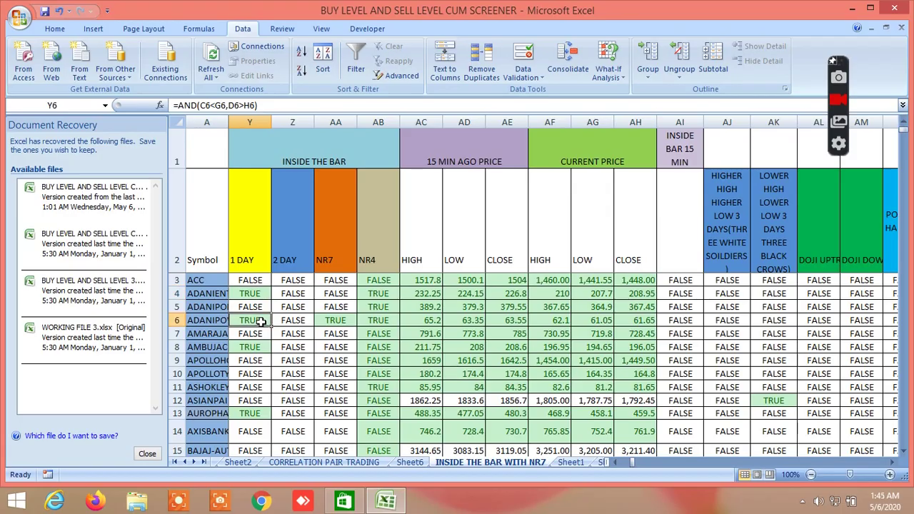
left_click(337, 322)
left_click(372, 320)
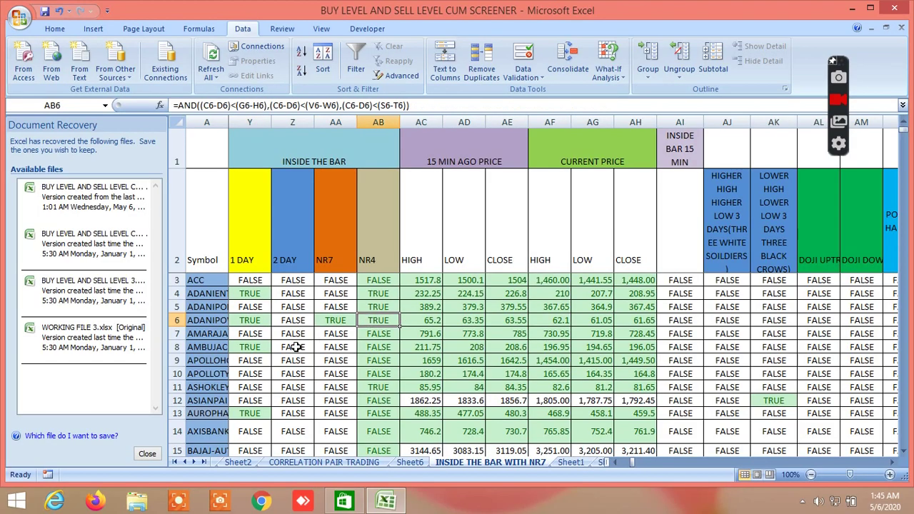
Check the 1 DAY inside-bar formulas for AMBUJACEM and AUROPHARMA, and review the neighbouring rows up to ACC
left_click(254, 348)
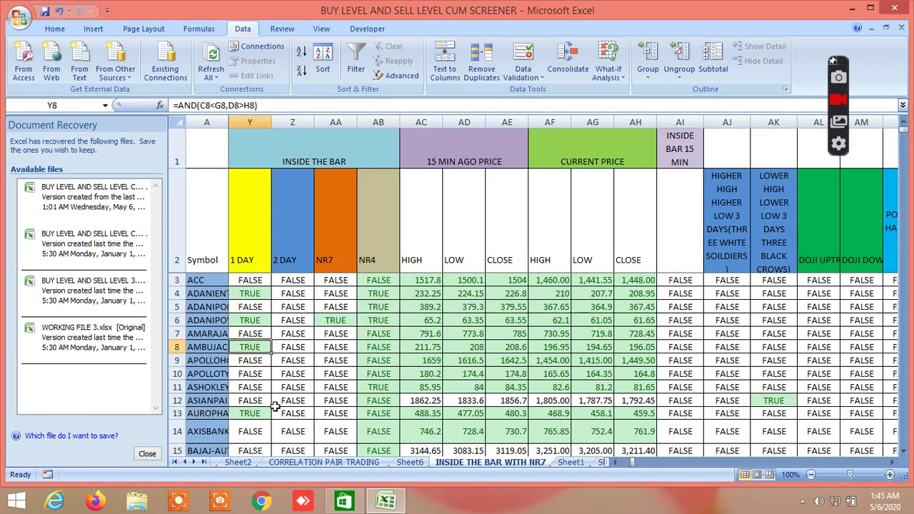
left_click(254, 413)
scroll(370, 402, "down", 2)
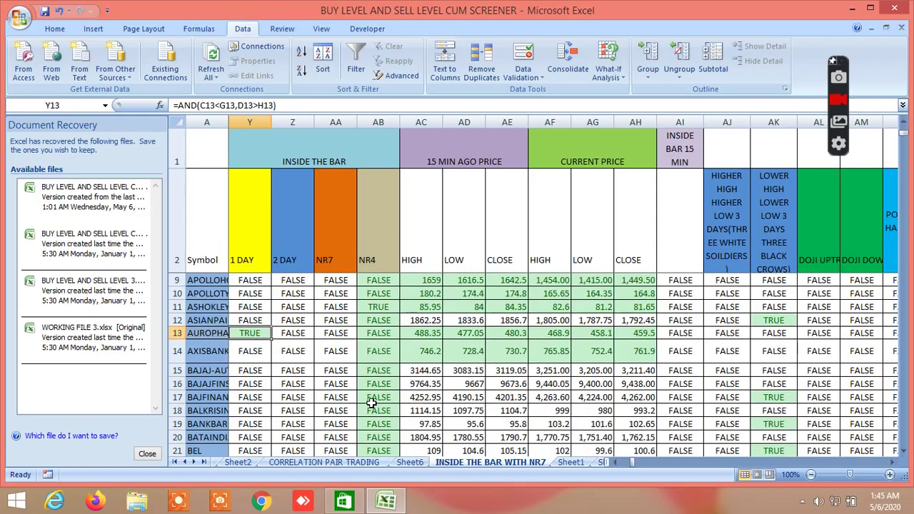
scroll(316, 389, "up", 1)
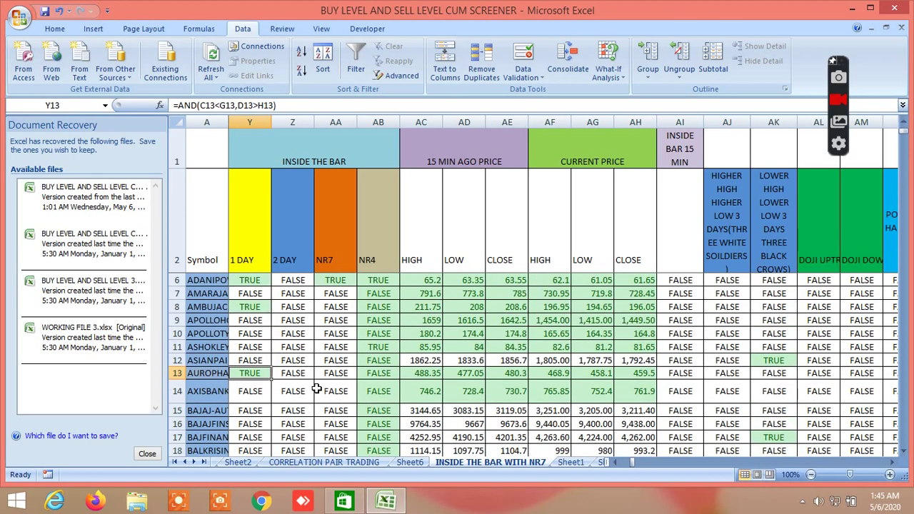
scroll(316, 389, "down", 1)
scroll(316, 389, "up", 1)
scroll(316, 389, "up", 1)
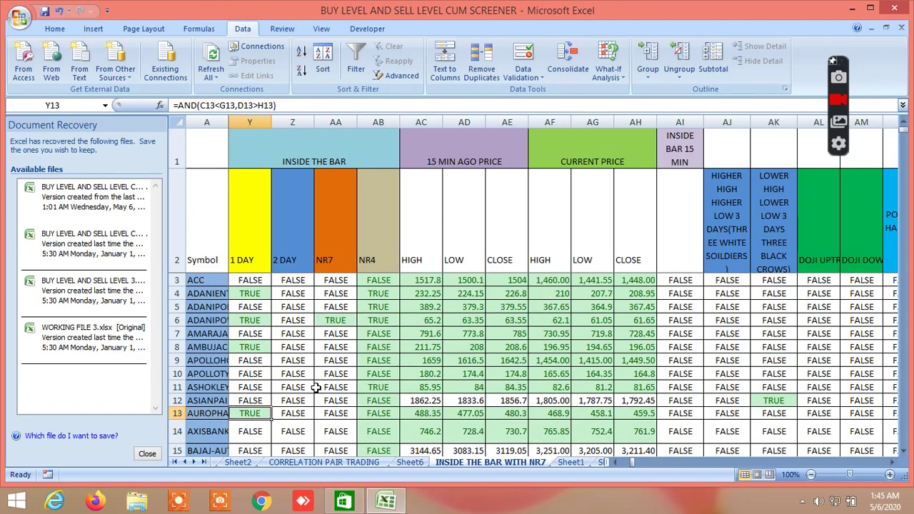
Inspect the LOWER HIGH LOWER LOW 3 DAYS (three black crows) formulas for rows 12, 17 and 19, leaving them unchanged
left_click(893, 463)
left_click(893, 463)
left_click(893, 463)
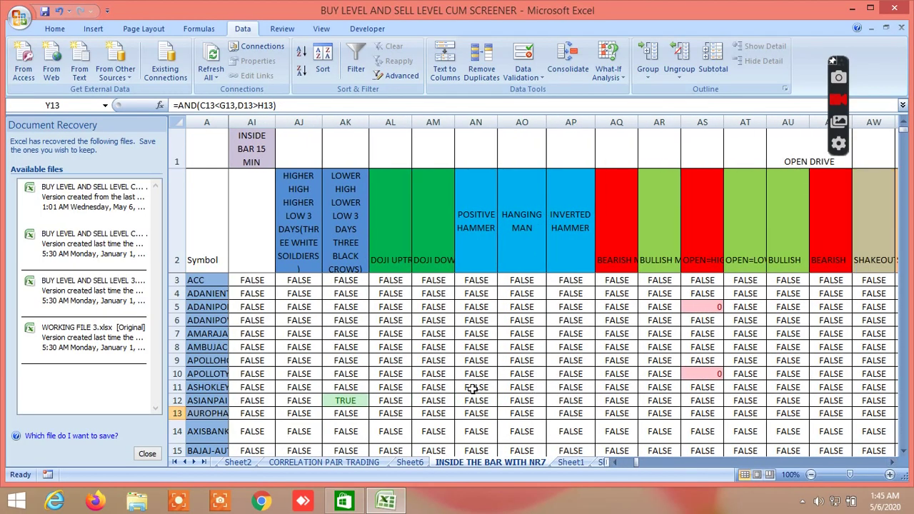
scroll(465, 386, "down", 3)
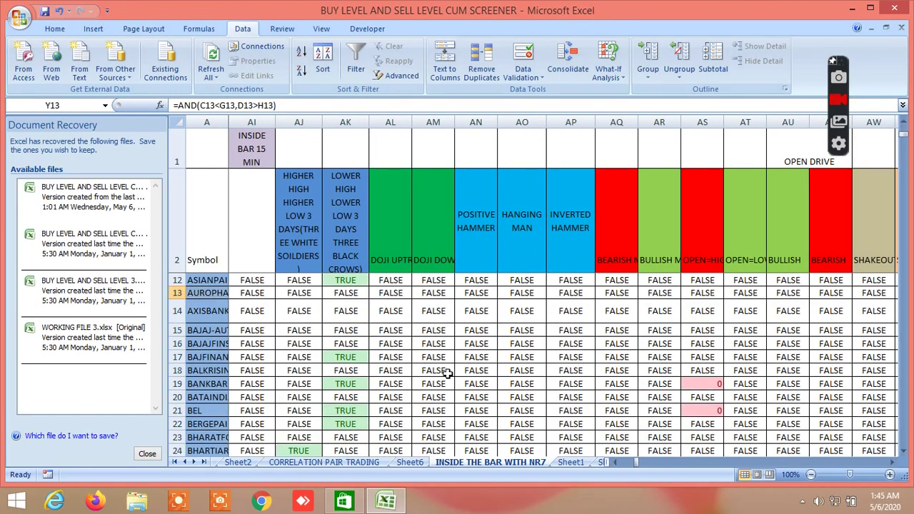
scroll(446, 373, "up", 3)
left_click(351, 400)
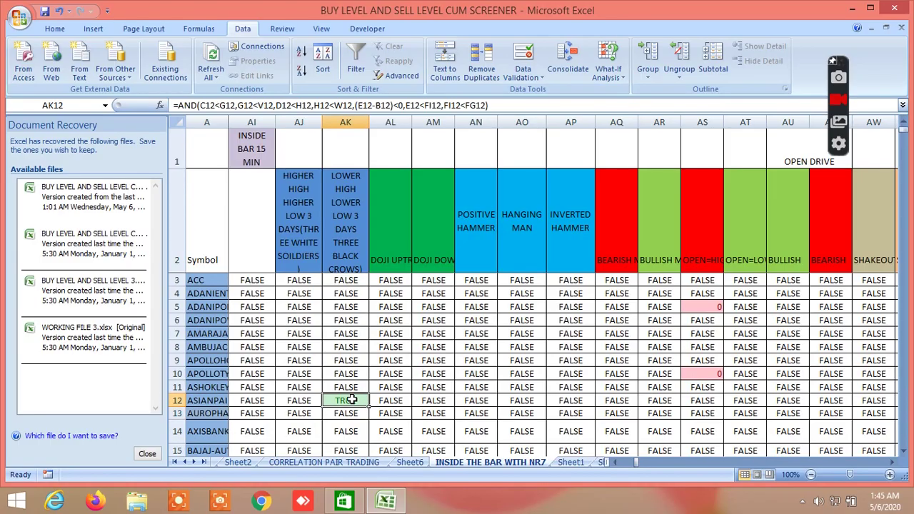
scroll(425, 402, "down", 3)
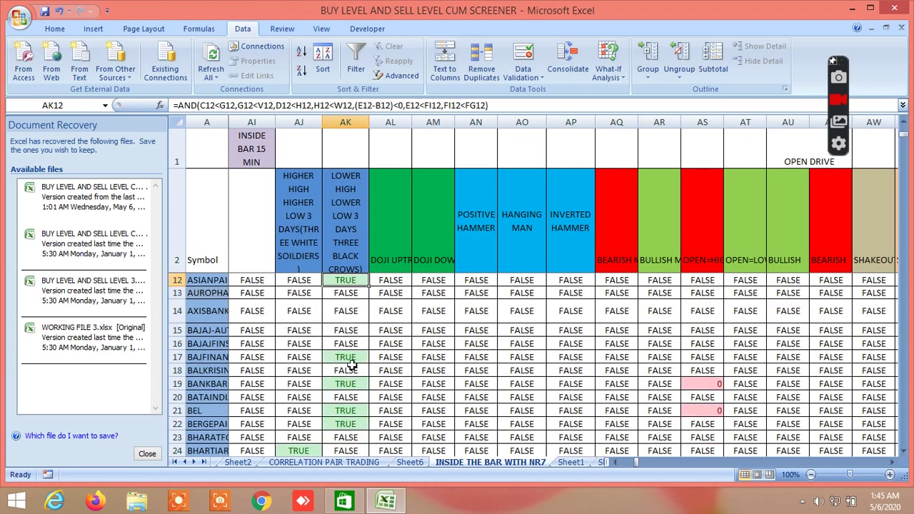
left_click(347, 358)
double_click(350, 383)
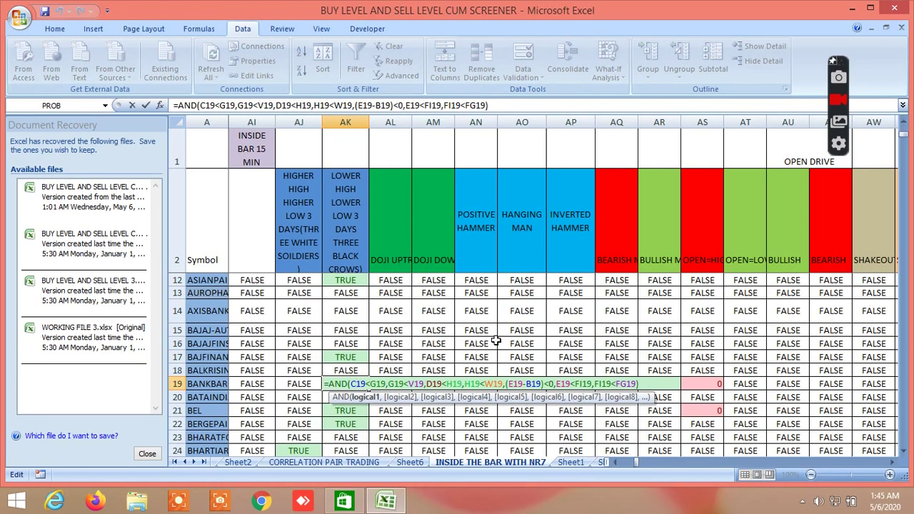
key("Return")
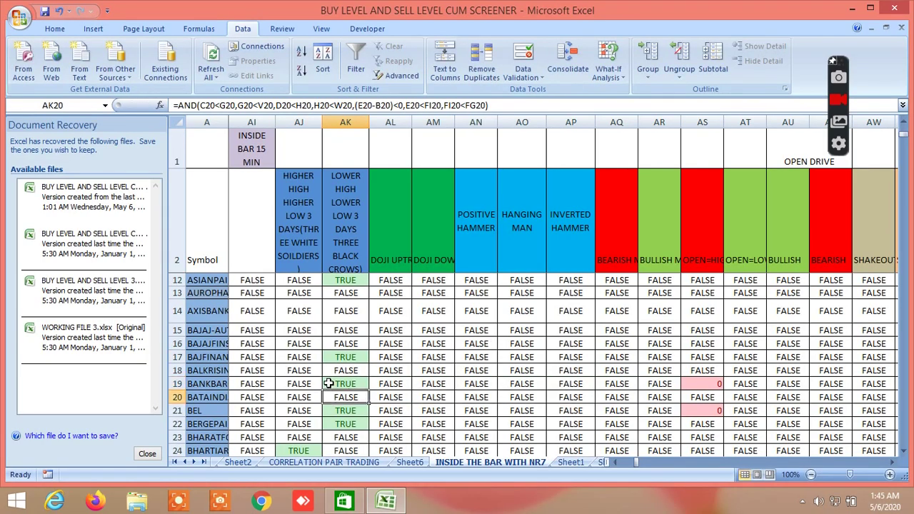
Examine the HIGHER HIGH HIGHER LOW 3 DAYS (three white soldiers) formula in row 24 and go back to ACC
scroll(352, 389, "down", 2)
scroll(352, 389, "down", 1)
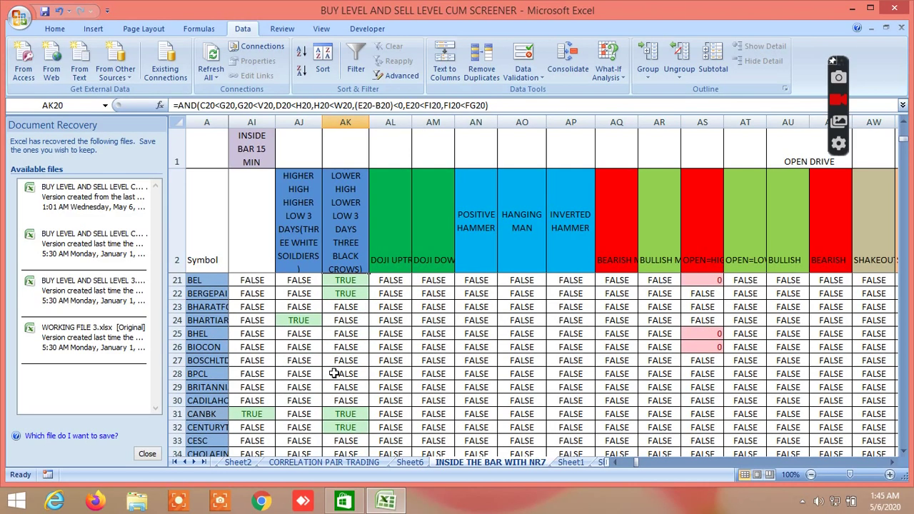
double_click(300, 322)
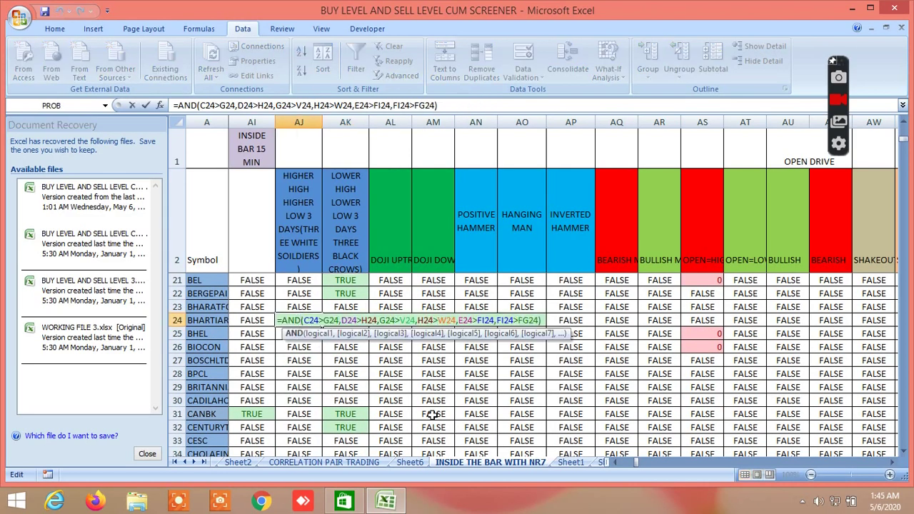
key("Return")
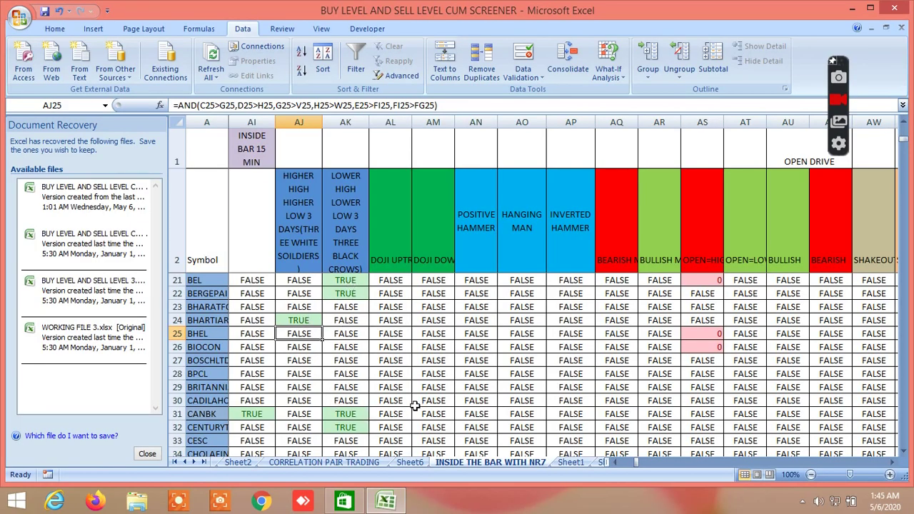
scroll(465, 392, "up", 6)
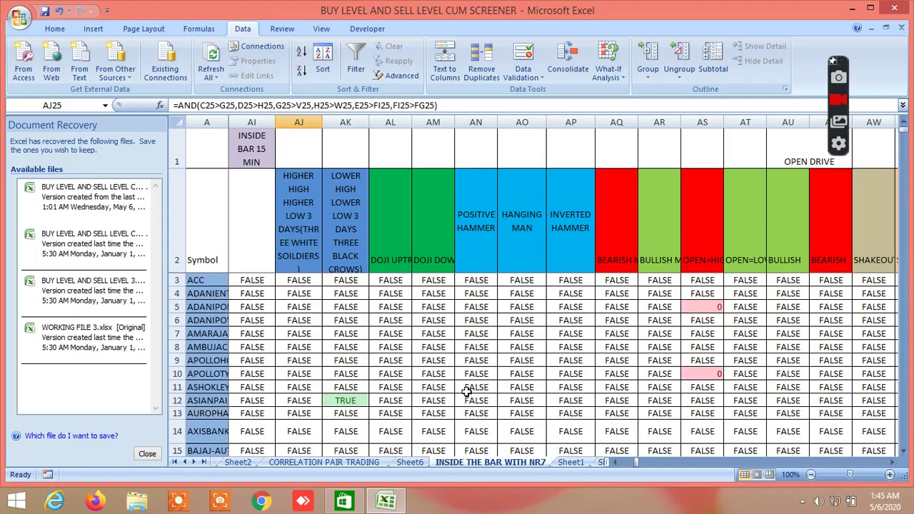
Review the doji and hammer columns and inspect the INVERTED HAMMER formula for DIVISLAB
scroll(471, 389, "down", 3)
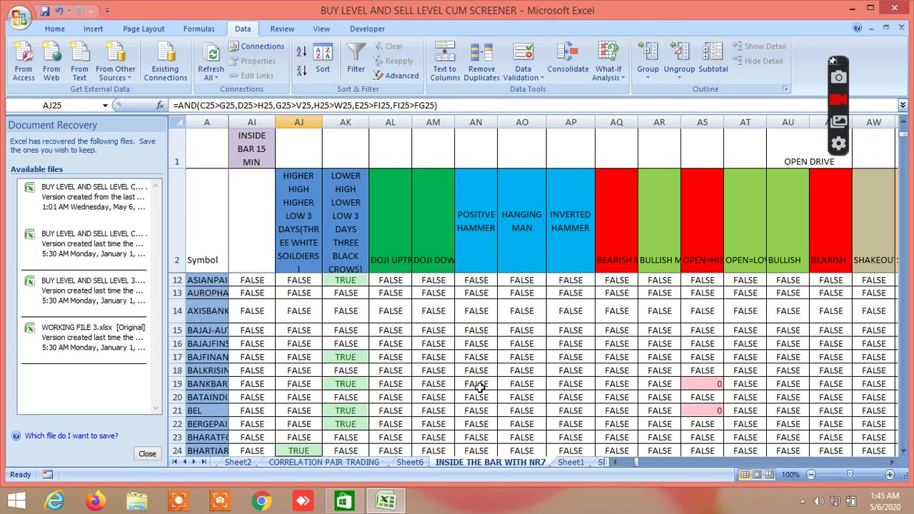
left_click(893, 462)
left_click(893, 462)
left_click(893, 462)
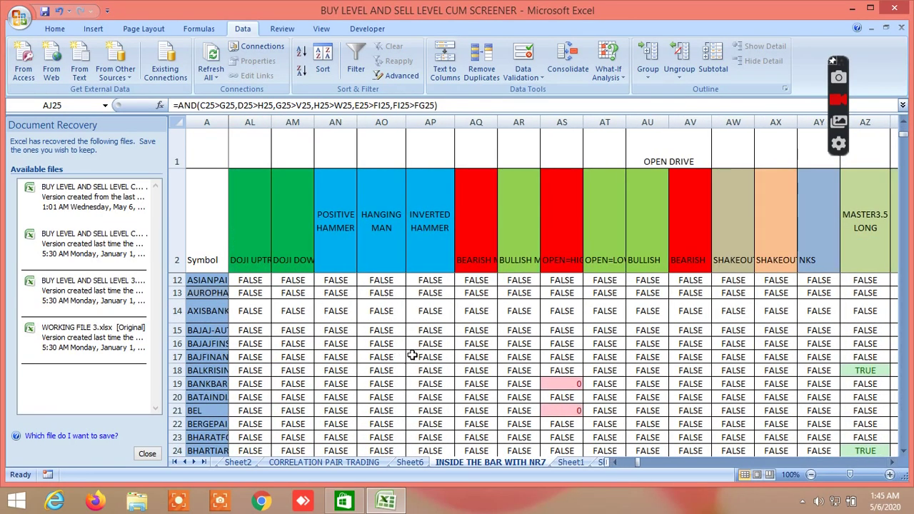
scroll(412, 355, "down", 10)
scroll(412, 355, "up", 2)
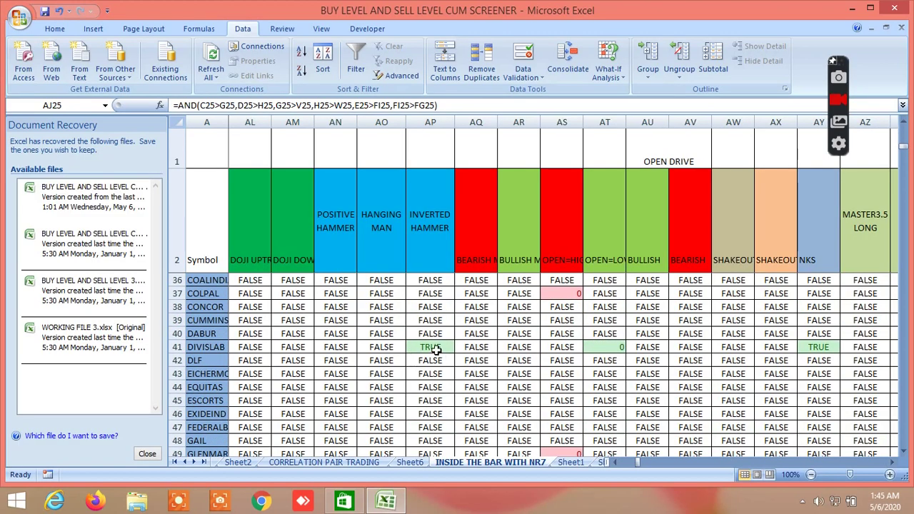
left_click(436, 348)
Examine the hammer, open-drive, shakeout and NKS signals from DLF down to the commodity rows, and return to ACC
scroll(471, 379, "down", 11)
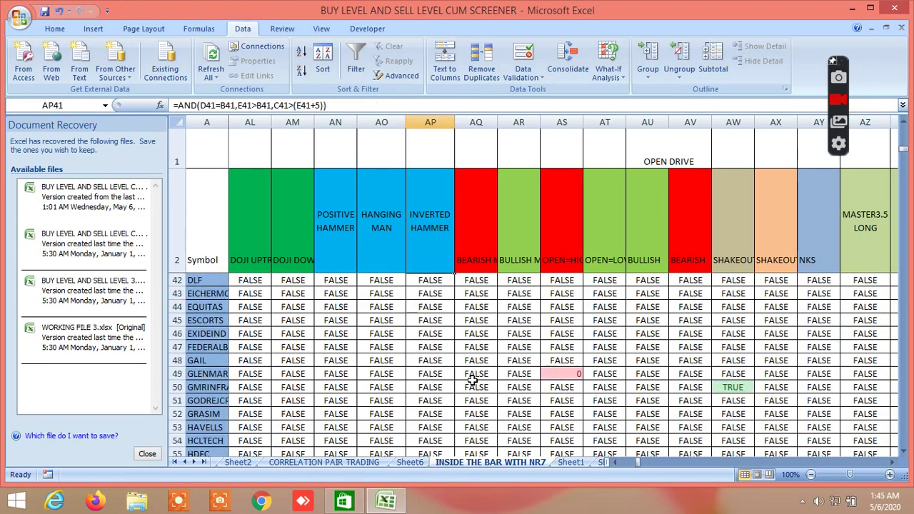
scroll(459, 383, "down", 20)
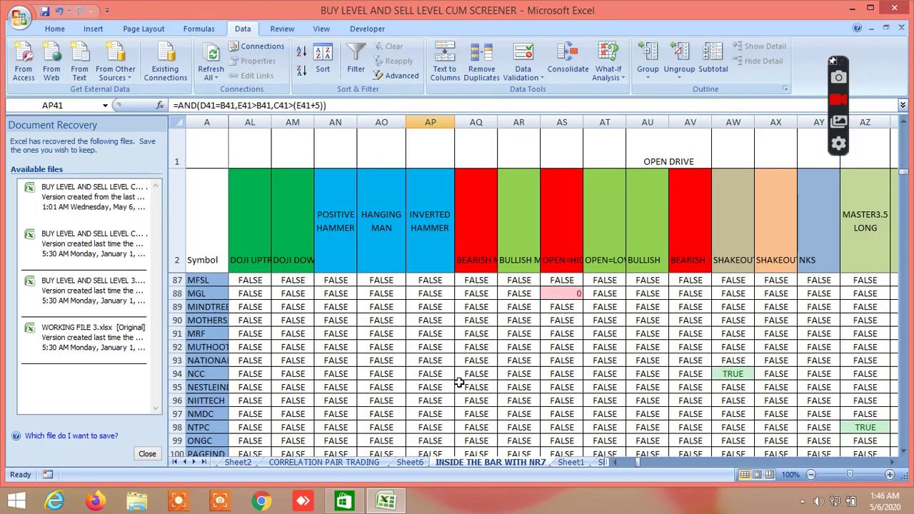
scroll(457, 383, "up", 2)
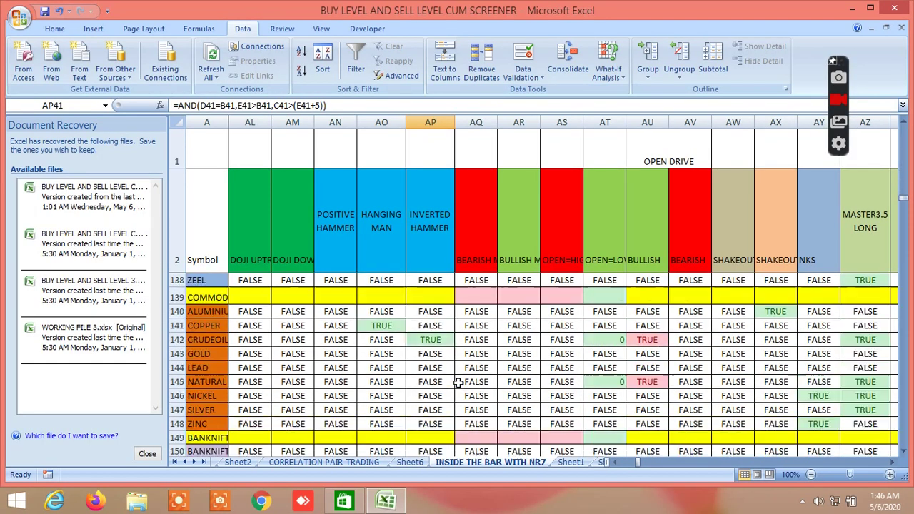
scroll(494, 374, "up", 2)
scroll(494, 374, "down", 2)
scroll(494, 374, "up", 6)
scroll(494, 374, "up", 20)
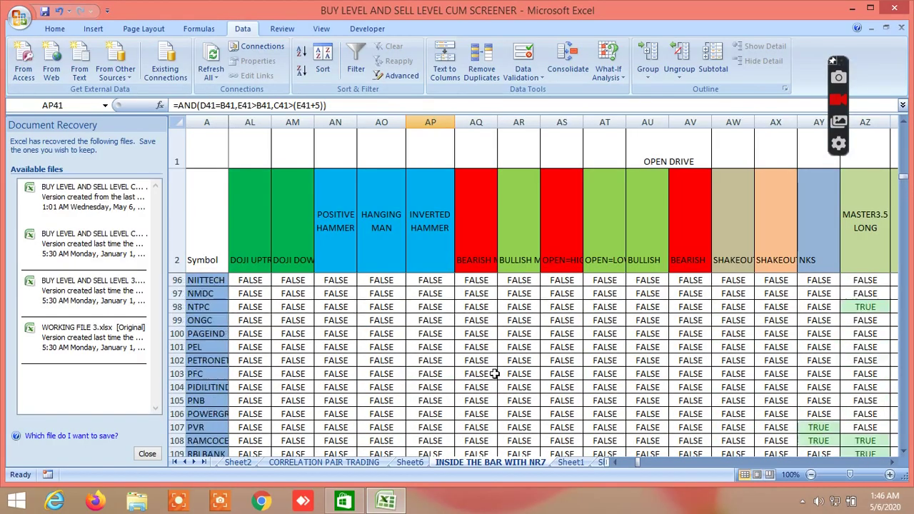
scroll(495, 368, "up", 1)
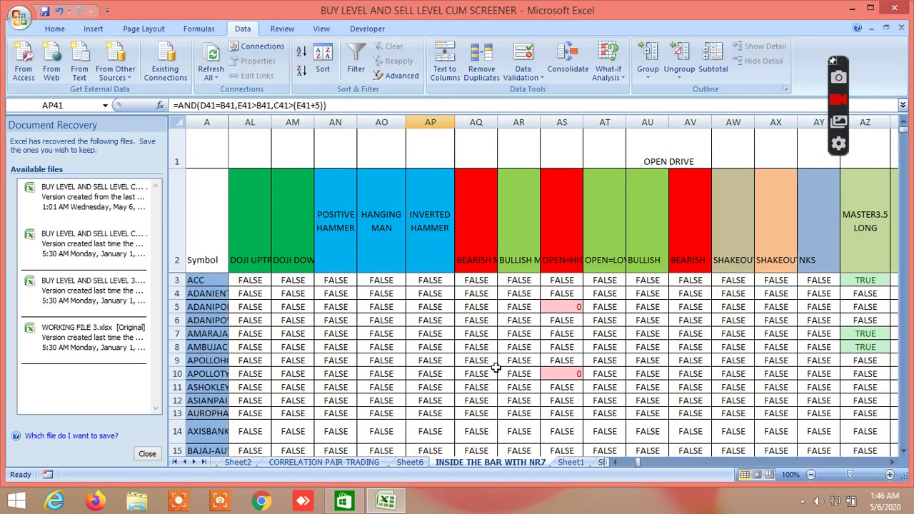
Review the MASTER long and short, engulfing, shakeout and doji signal columns for the first stocks
left_click(893, 463)
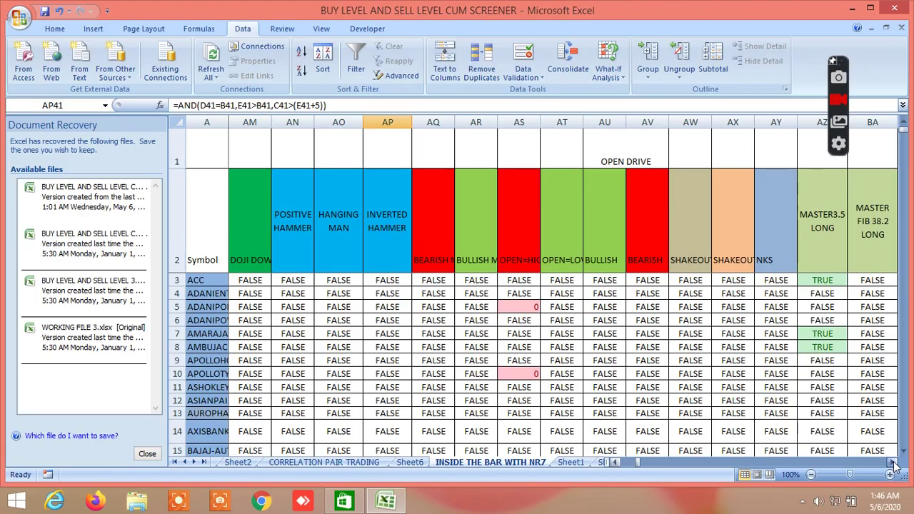
left_click(892, 463)
left_click(893, 463)
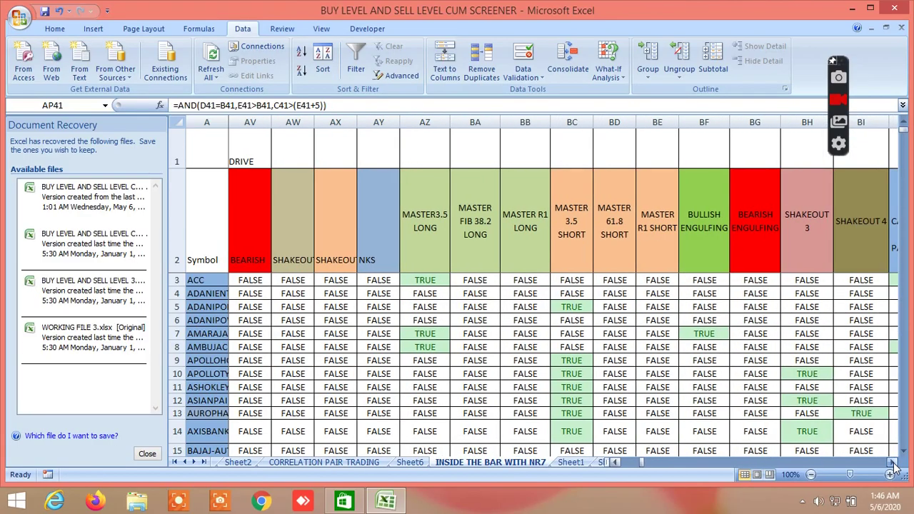
left_click(892, 463)
left_click(892, 462)
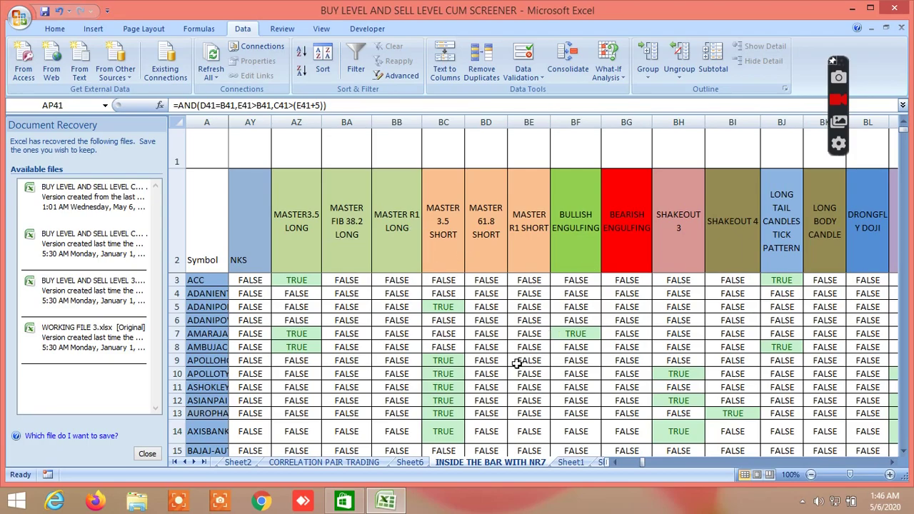
scroll(516, 364, "down", 4)
scroll(515, 365, "up", 4)
left_click(896, 466)
left_click(896, 466)
left_click(895, 466)
left_click(896, 466)
left_click(896, 466)
left_click(895, 466)
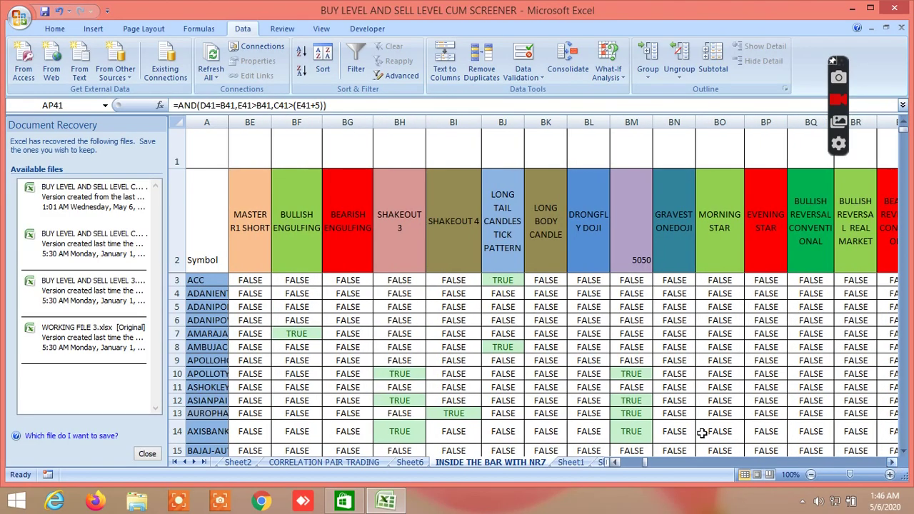
Inspect the BULLISH ENGULFING formula in row 7 and the SHAKEOUT 3 and SHAKEOUT 4 formulas in rows 10 to 15
left_click(299, 334)
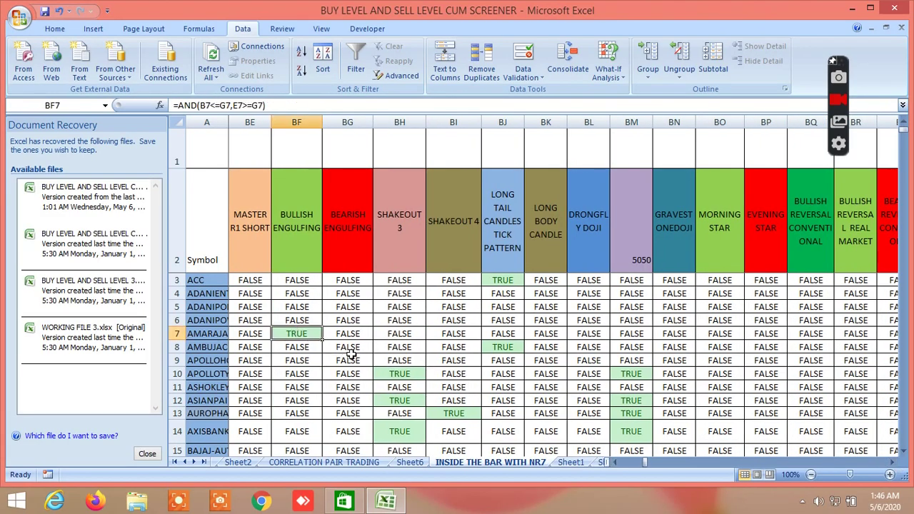
scroll(374, 361, "down", 2)
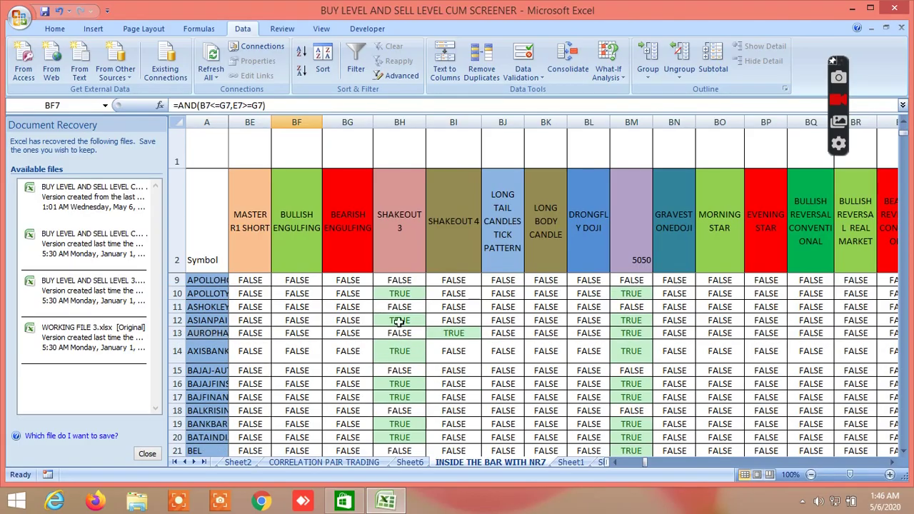
left_click(400, 295)
left_click(404, 333)
key("Down")
key("Down")
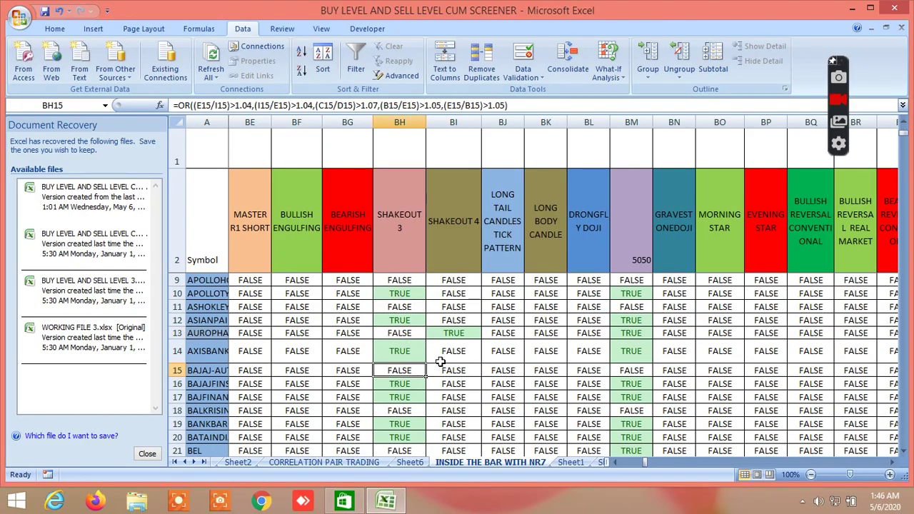
left_click(455, 329)
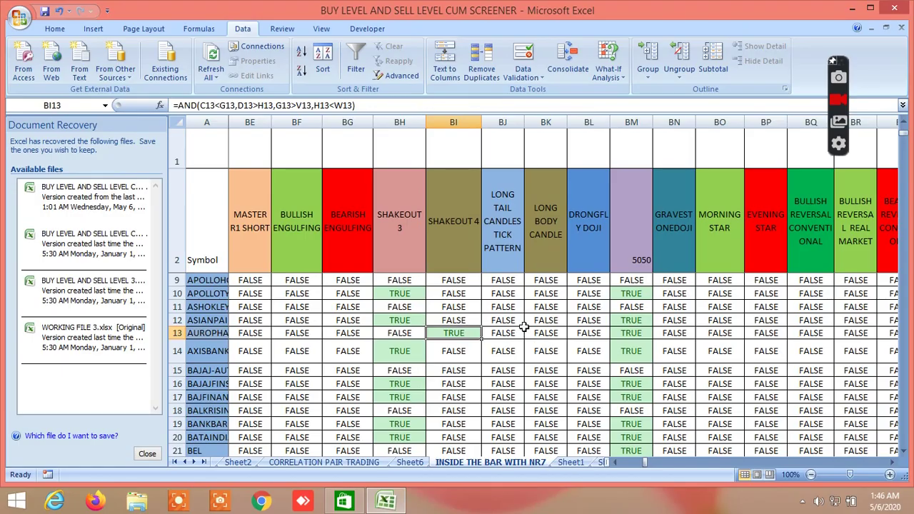
Inspect the LONG TAIL CANDLESTICK PATTERN formulas for ACC and AMBUJACEM, and look over the columns through BULLISH HARAMI
scroll(523, 327, "up", 2)
left_click(501, 279)
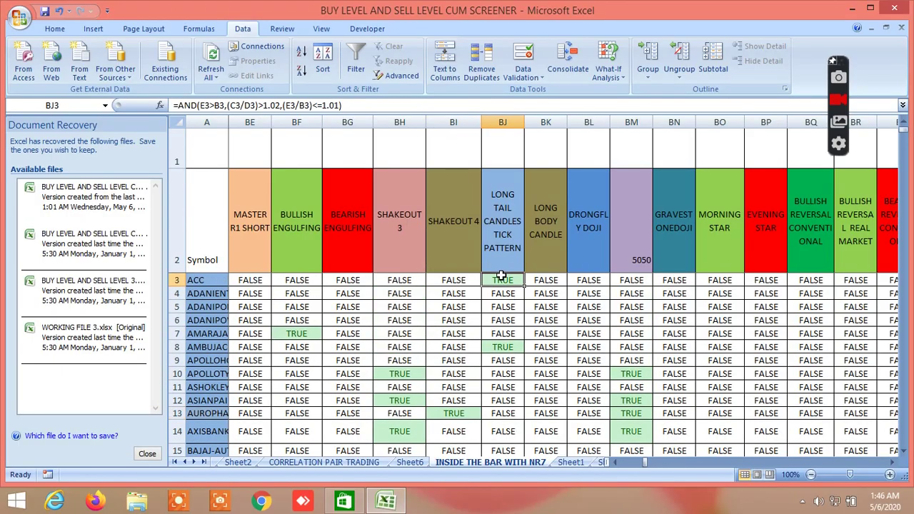
left_click(511, 347)
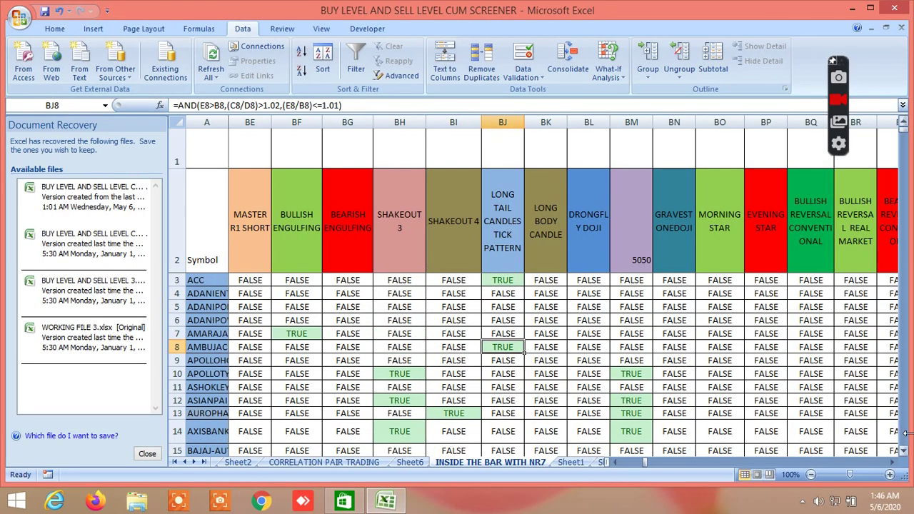
left_click(892, 462)
left_click(892, 463)
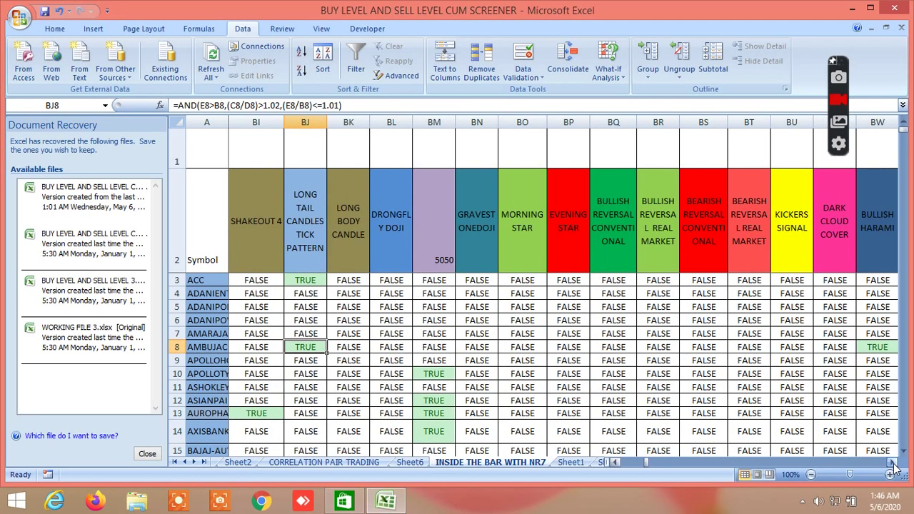
Inspect the formulas in the 5050 column for rows 10, 12, 13 and 14
left_click(436, 374)
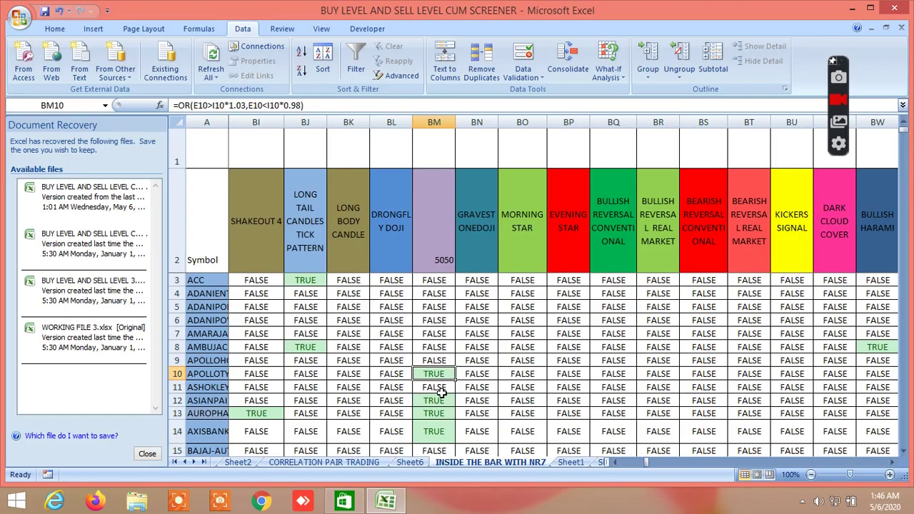
left_click(441, 400)
left_click(436, 415)
left_click(437, 431)
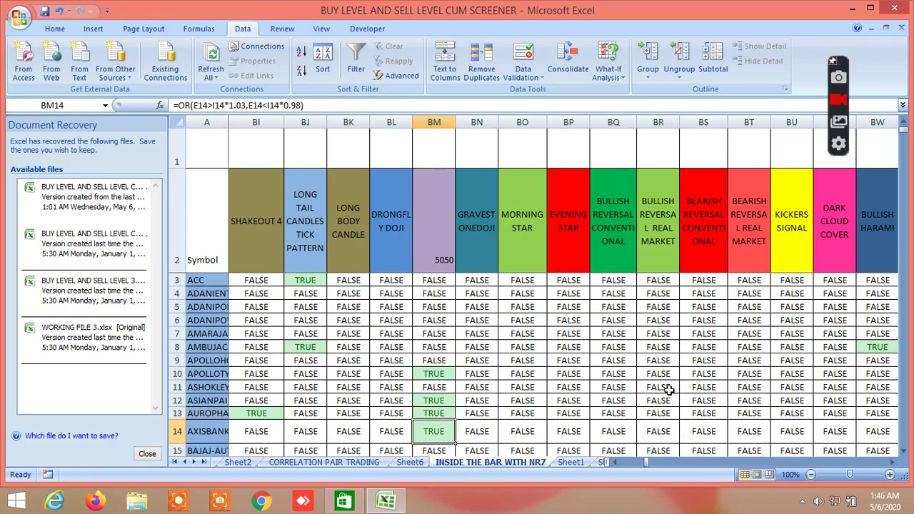
Review the reversal and harami columns down the stock list, inspecting the KICKERS SIGNAL formula for RELIANCE and BEARISH REVERSAL REAL MARKET in row 128
left_click(892, 462)
left_click(893, 462)
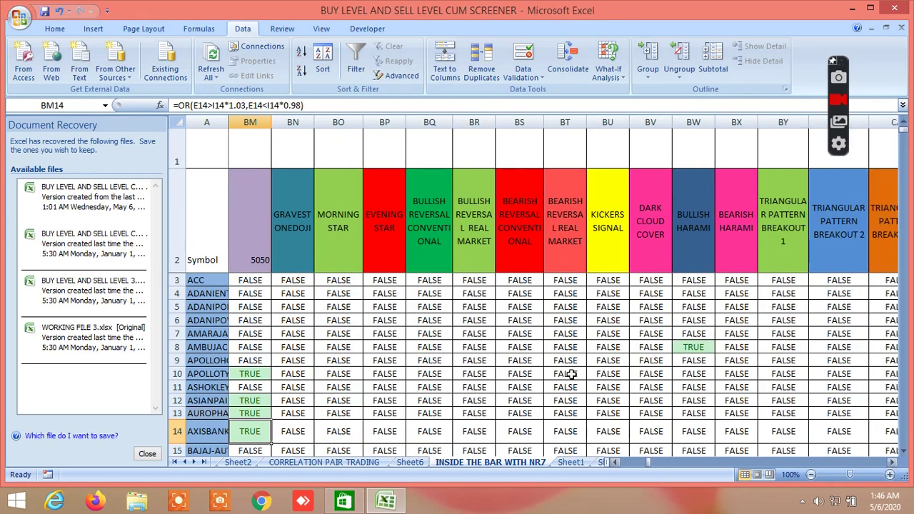
scroll(519, 337, "down", 15)
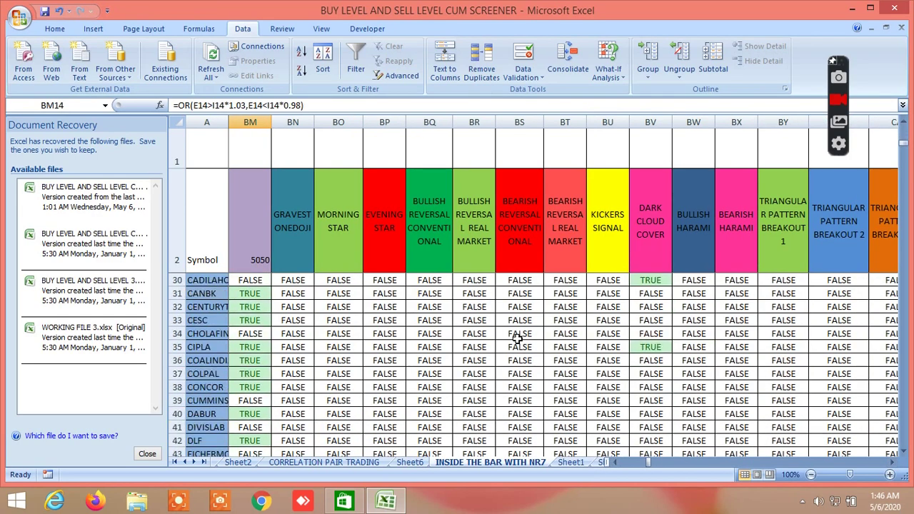
scroll(519, 337, "down", 5)
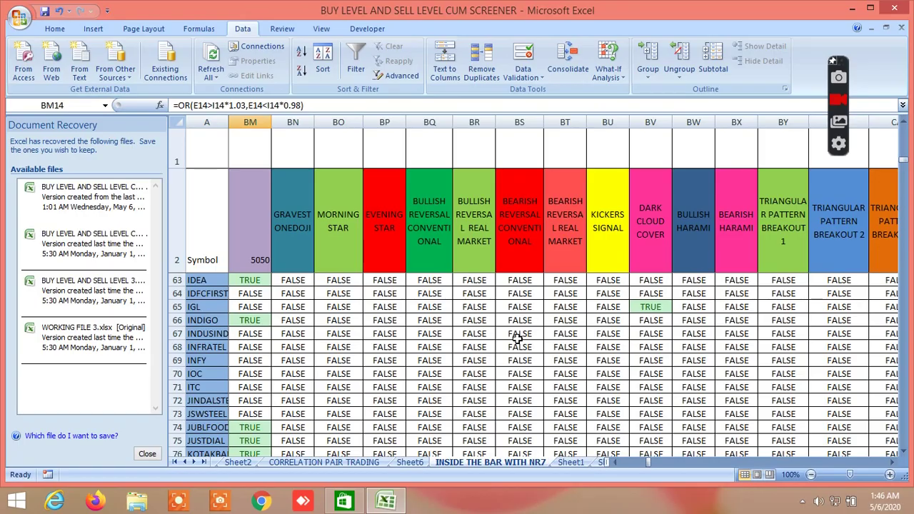
scroll(519, 338, "down", 14)
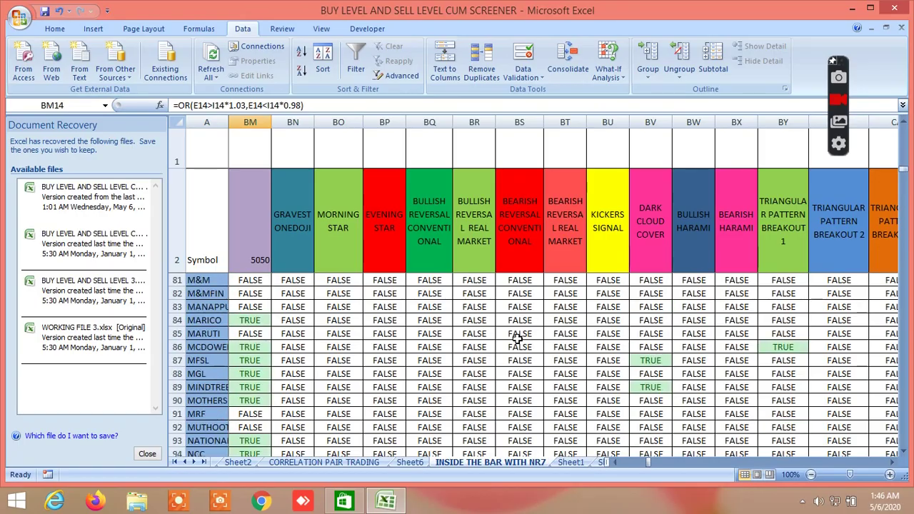
left_click(606, 360)
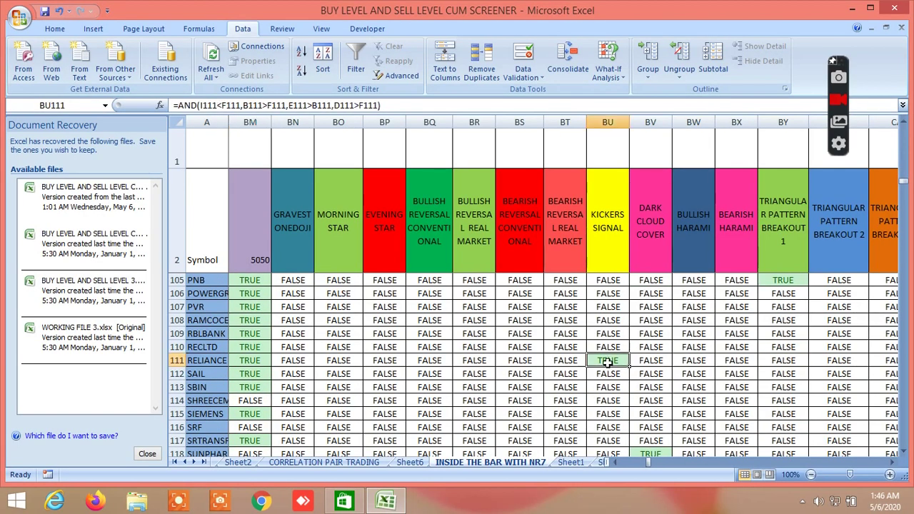
scroll(573, 388, "down", 5)
left_click(564, 387)
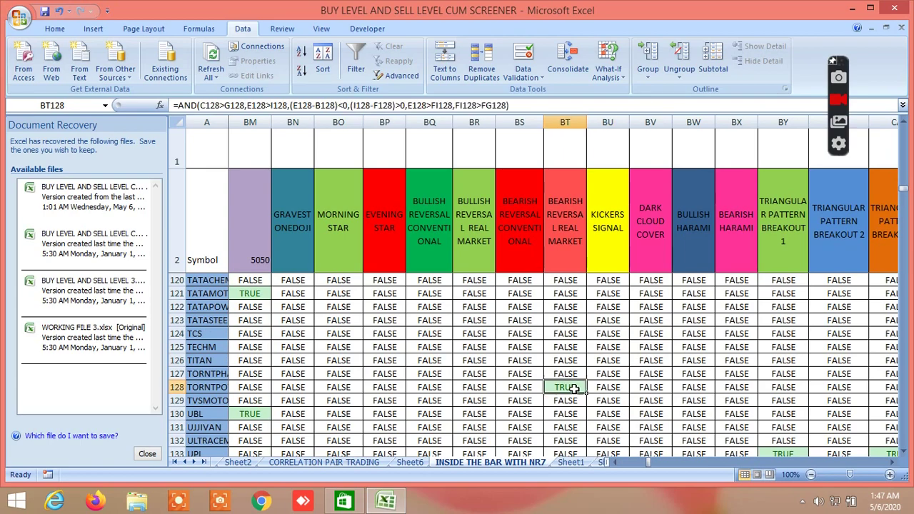
Inspect the DARK CLOUD COVER formulas for LUPIN, MFSL and MINDTREE
scroll(564, 392, "down", 3)
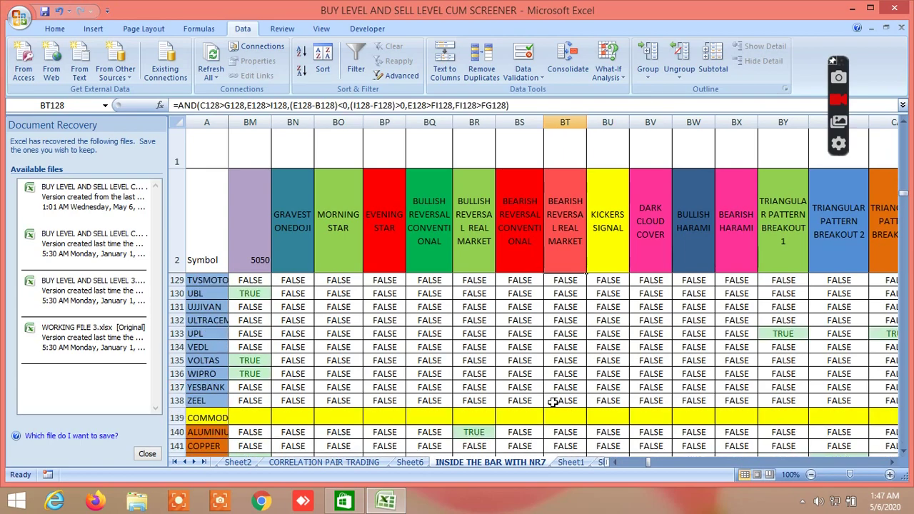
scroll(554, 401, "up", 2)
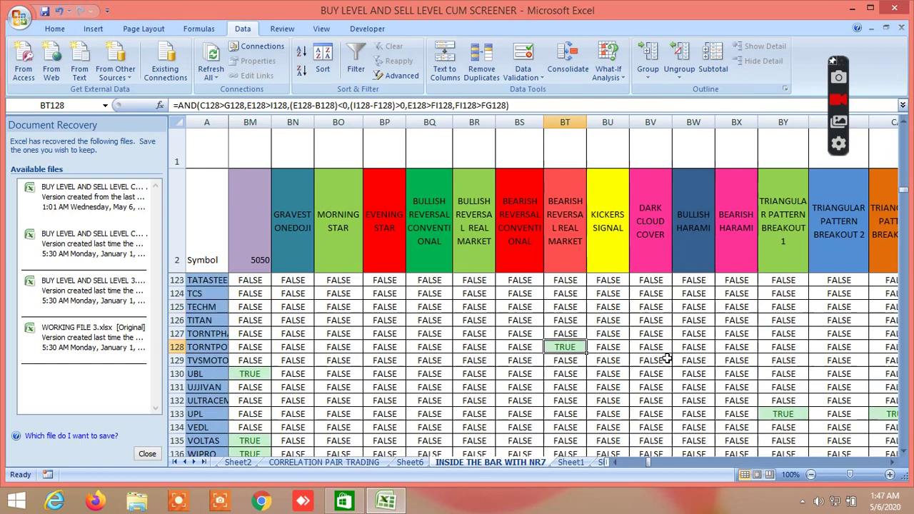
scroll(667, 358, "up", 7)
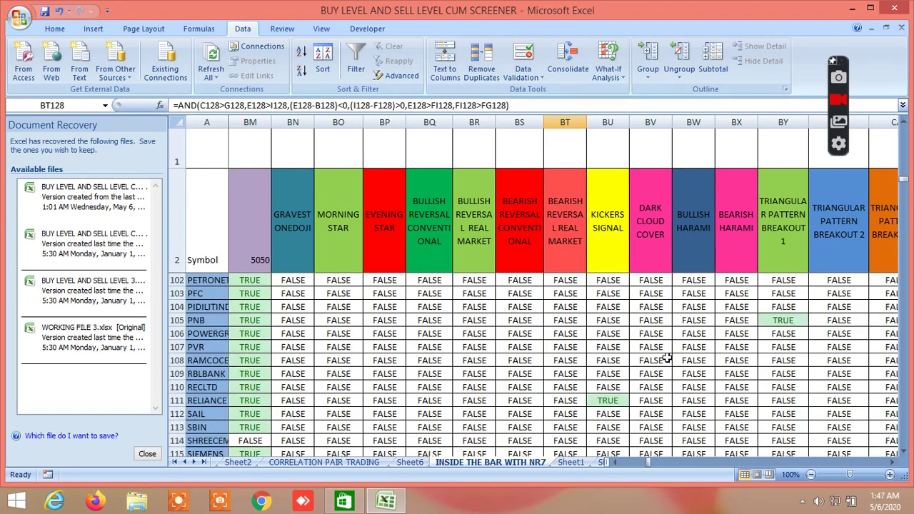
scroll(665, 359, "up", 9)
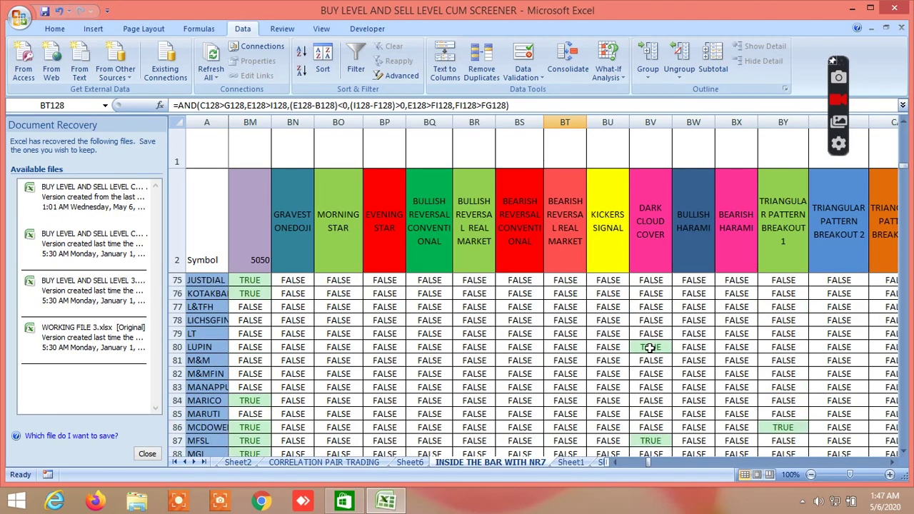
left_click(650, 347)
scroll(660, 361, "down", 2)
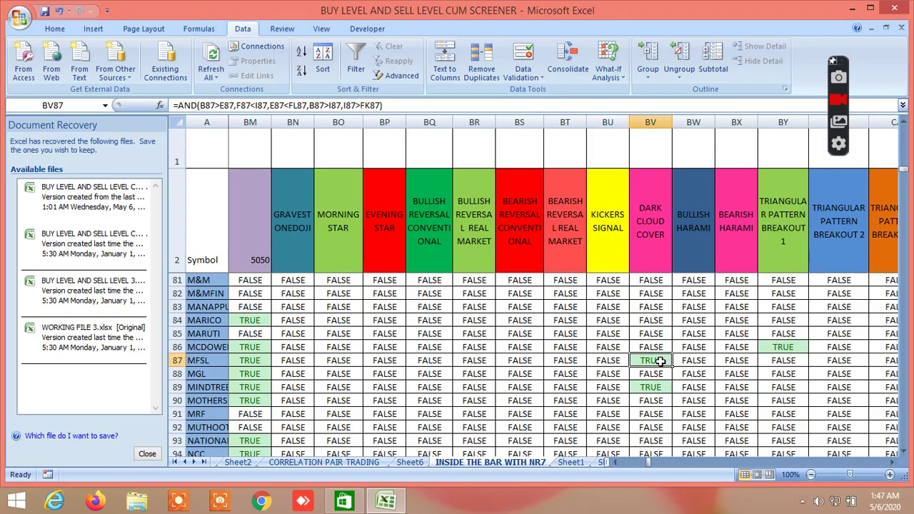
left_click(655, 389)
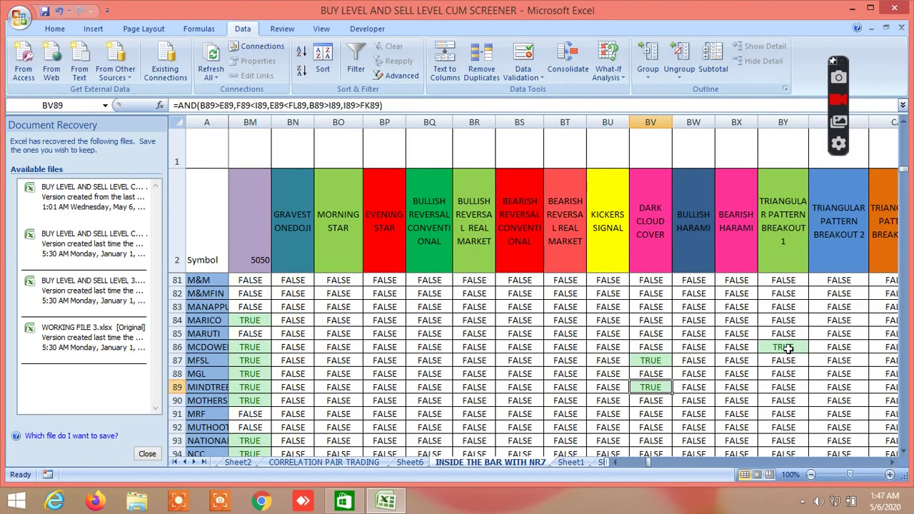
Inspect the TRIANGULAR PATTERN BREAKOUT 1 formulas in row 86, for HCLTECH in row 54 and in row 57
left_click(785, 347)
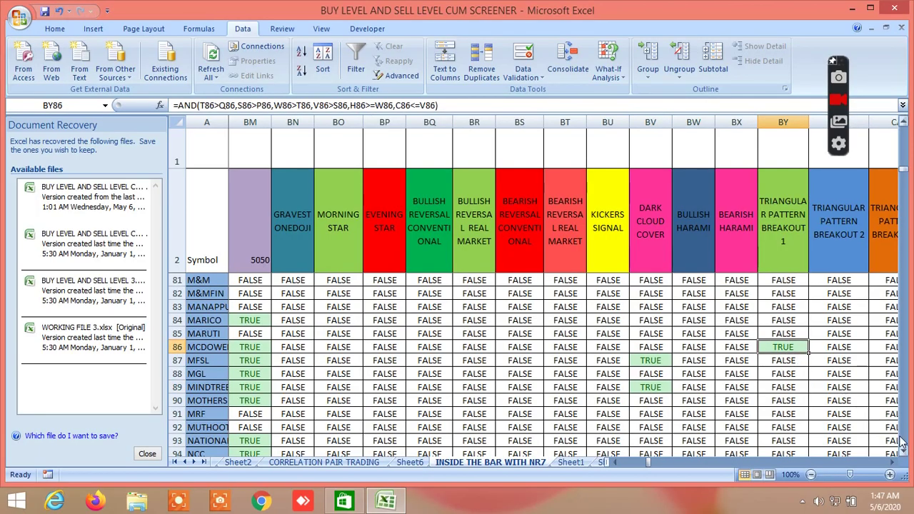
left_click(891, 462)
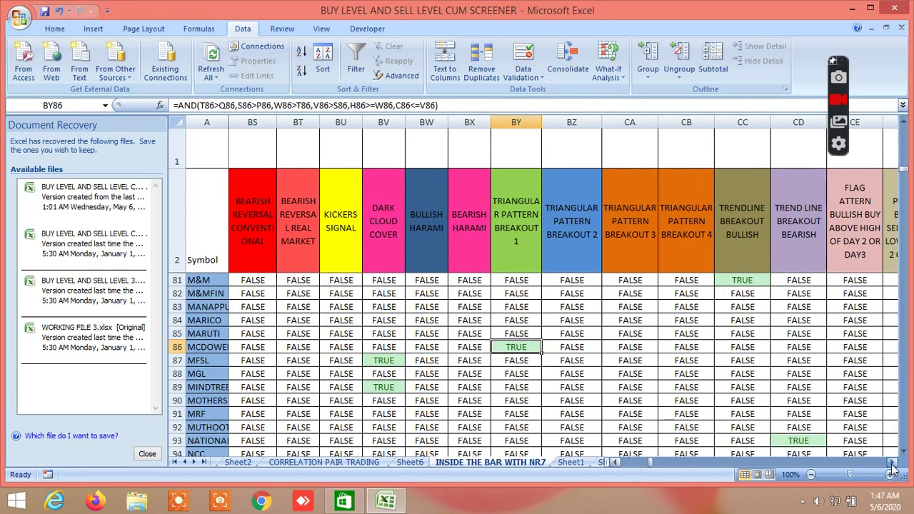
scroll(586, 374, "up", 14)
scroll(586, 374, "down", 4)
left_click(516, 320)
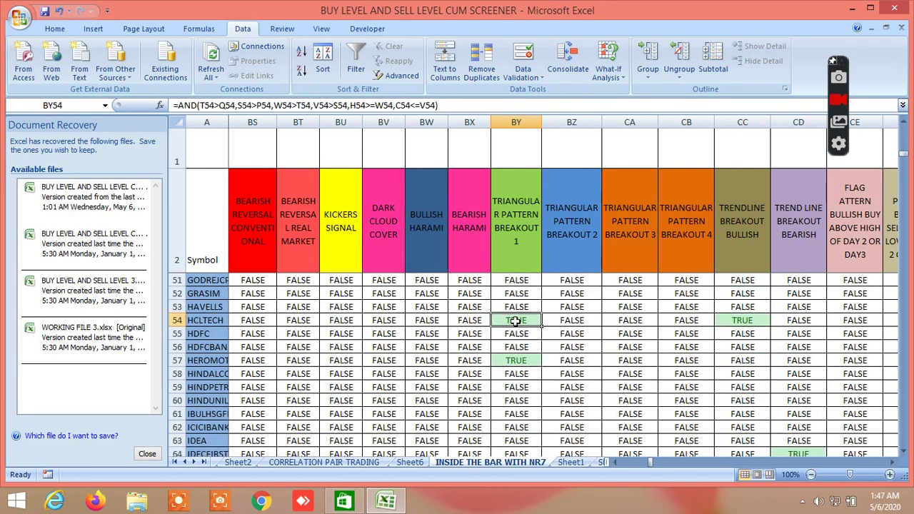
left_click(517, 360)
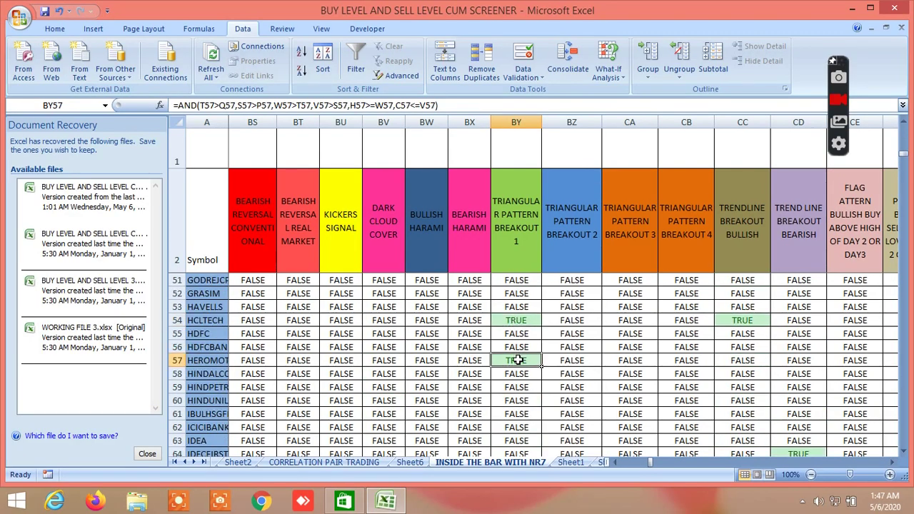
Inspect the TRENDLINE BREAKOUT BULLISH formula for HCLTECH and the TREND LINE BREAKOUT BEARISH formula in row 64
left_click(743, 322)
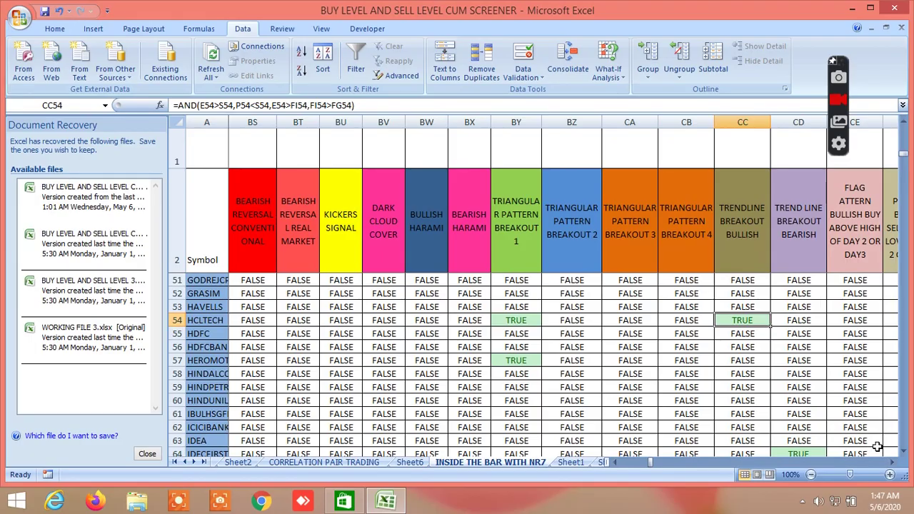
left_click(893, 462)
left_click(892, 463)
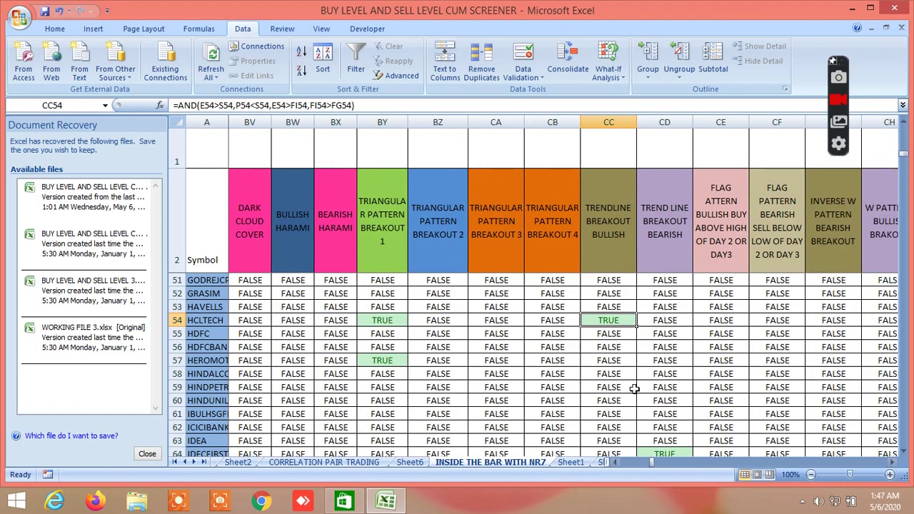
scroll(645, 387, "down", 2)
left_click(665, 379)
scroll(723, 400, "down", 2)
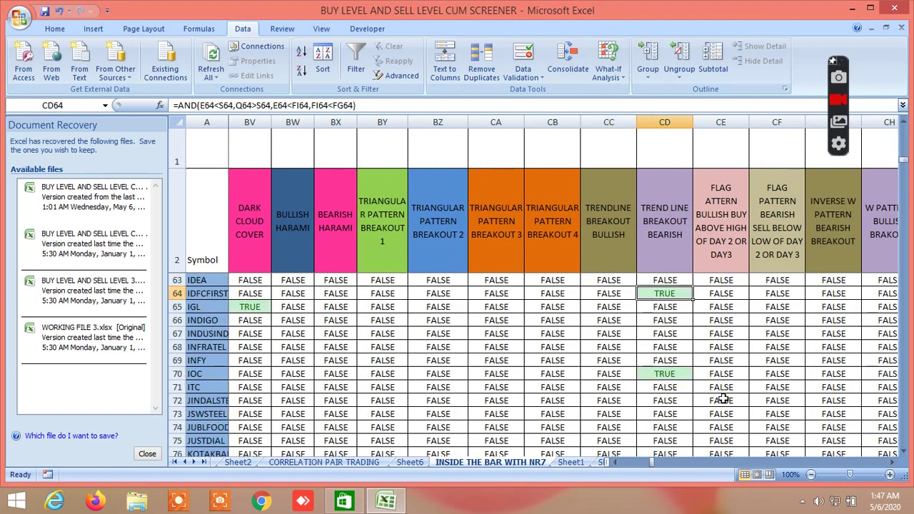
scroll(721, 395, "up", 4)
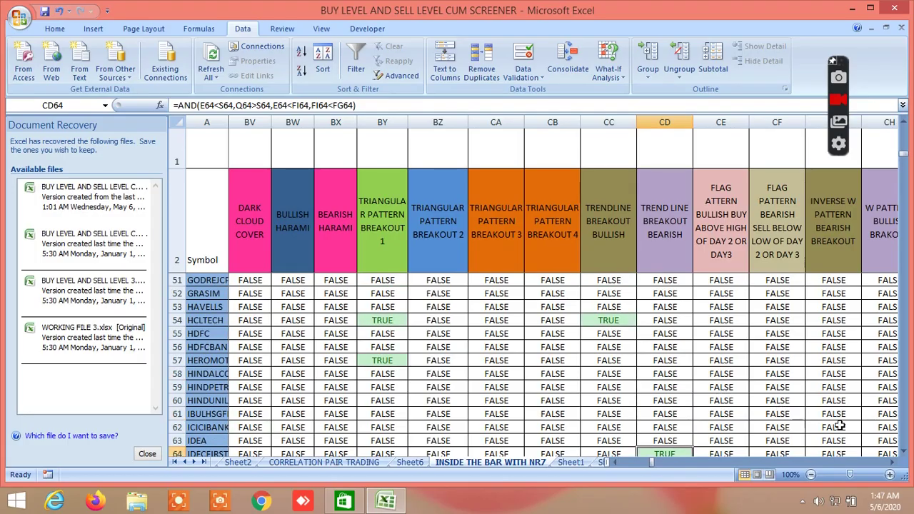
Examine the trendline, flag, W pattern, double top and bottom, and head and shoulder columns down the stock list, and return to ACC
left_click(890, 463)
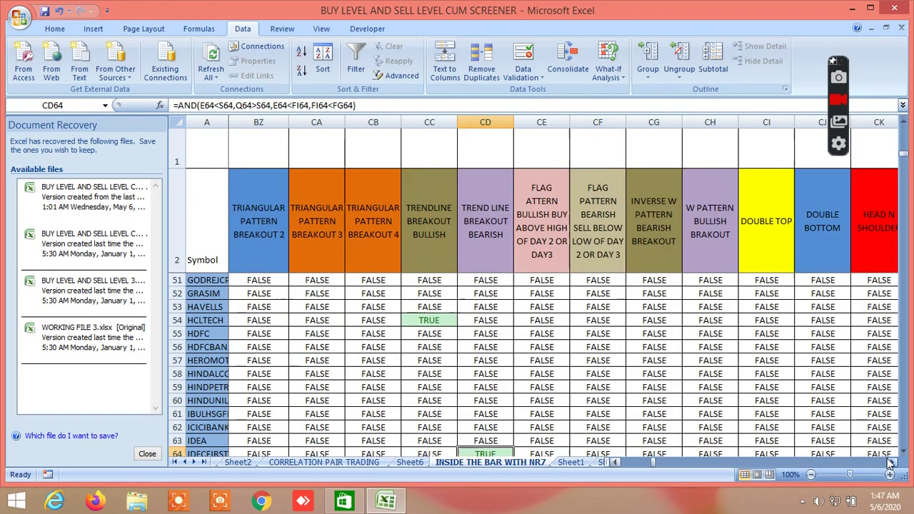
left_click(890, 463)
scroll(721, 352, "up", 8)
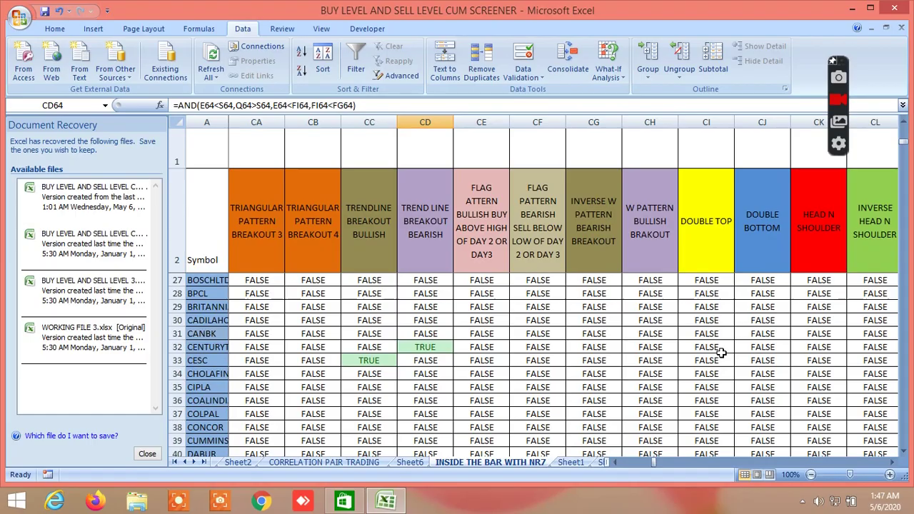
scroll(721, 351, "up", 8)
scroll(741, 348, "down", 17)
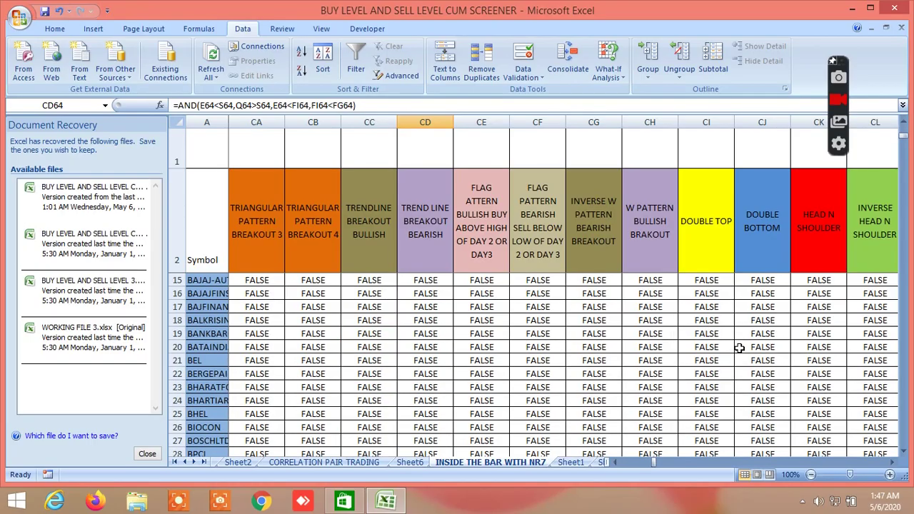
scroll(735, 358, "down", 20)
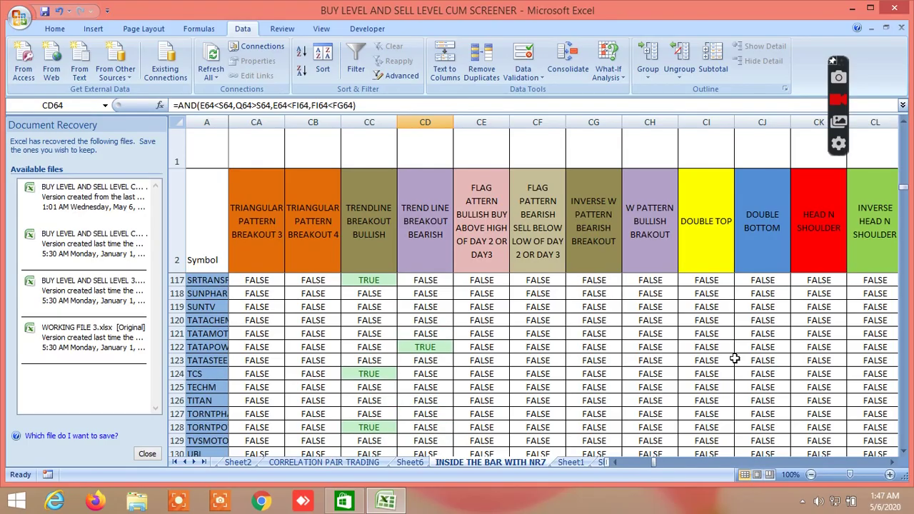
scroll(735, 358, "up", 10)
scroll(738, 349, "up", 20)
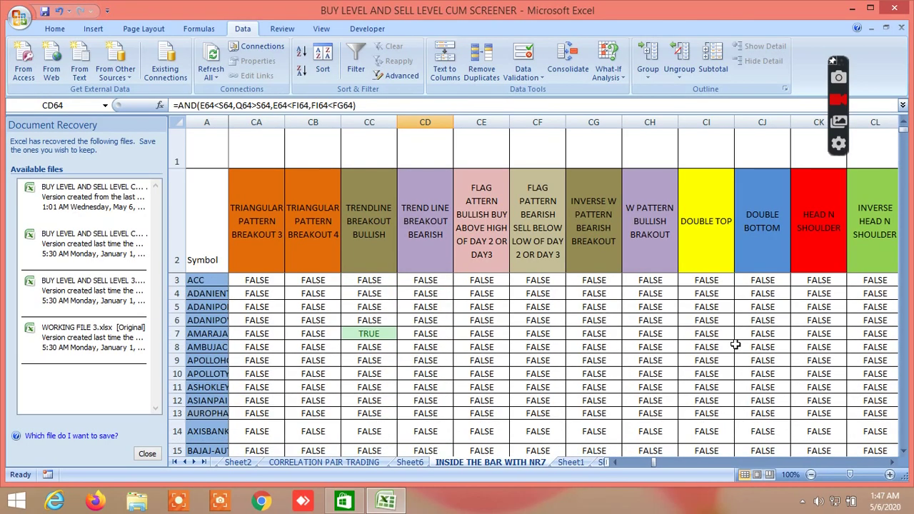
Examine the abandoned baby, butterfly and cup and handle pattern columns from ACC down to the rows around RELIANCE
left_click(890, 462)
left_click(890, 462)
left_click(891, 463)
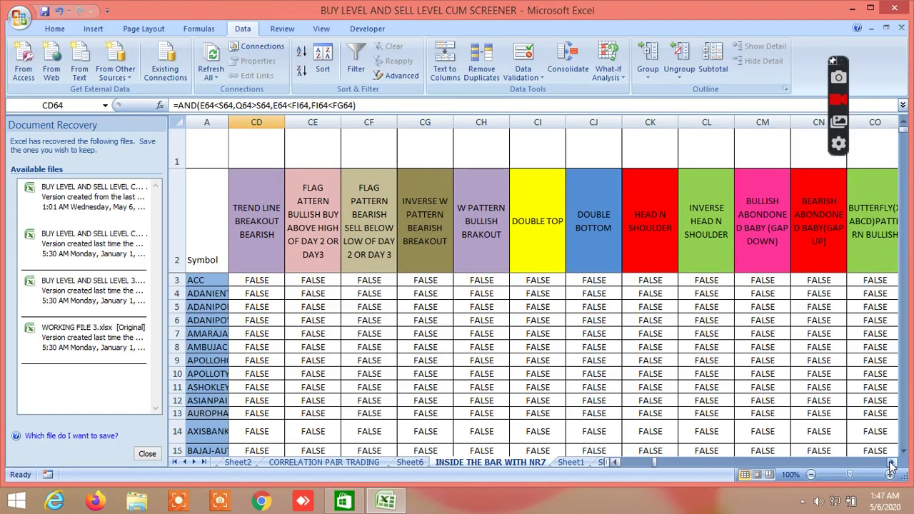
left_click(891, 462)
left_click(891, 463)
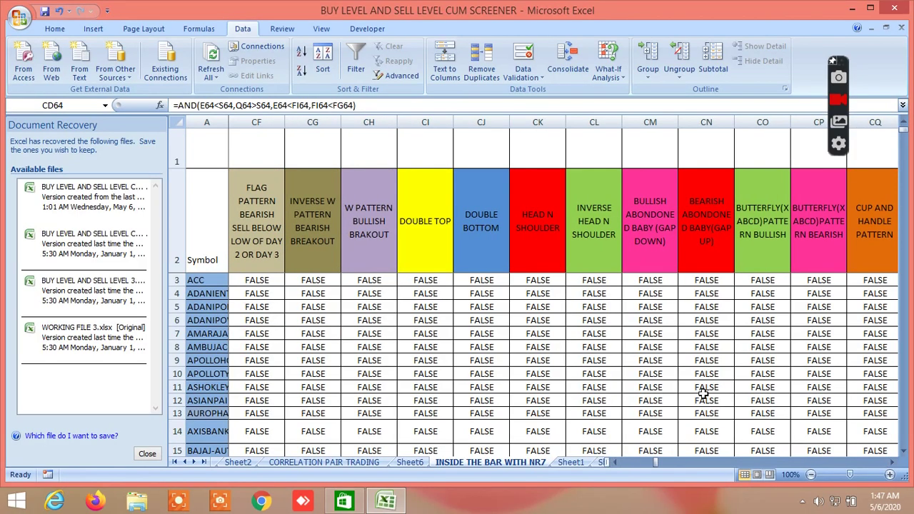
scroll(703, 392, "down", 6)
scroll(703, 392, "down", 20)
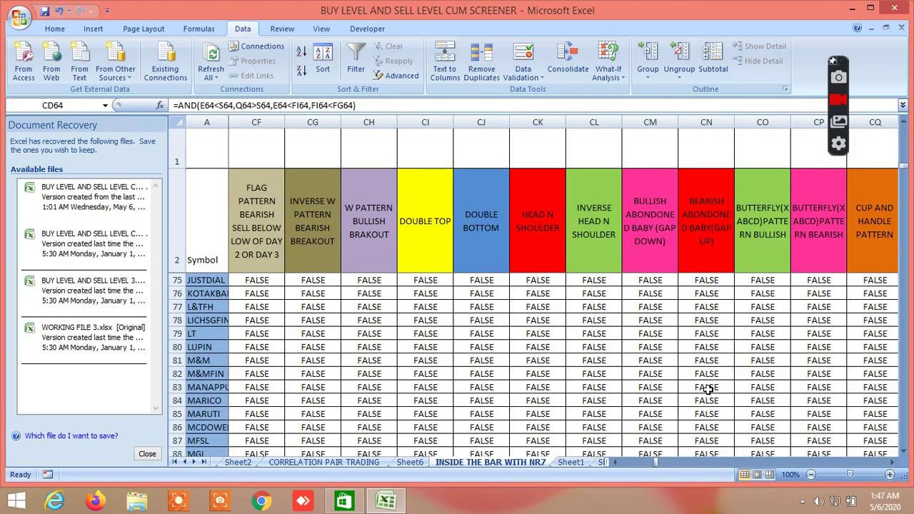
scroll(706, 389, "down", 6)
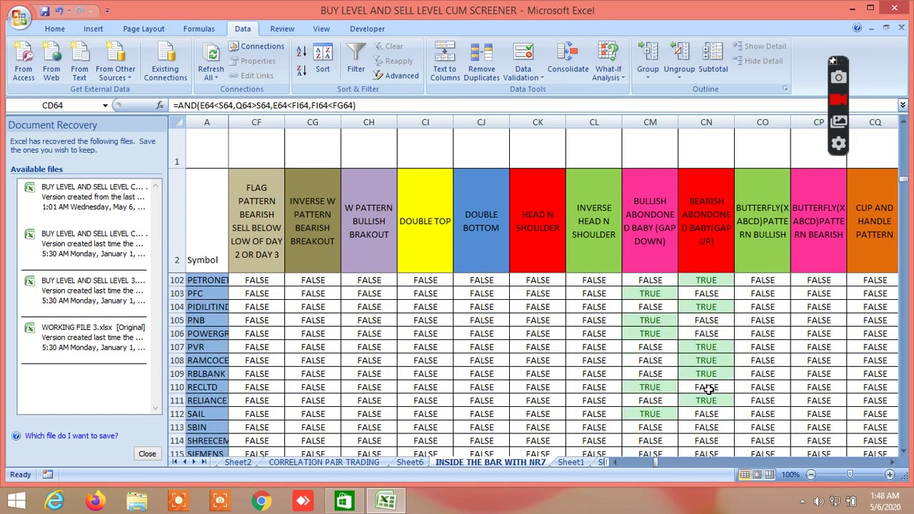
Look over the PIERCING PATTERN, PATTERN 1 to 7, VOLATILITY, DELIVERY PERCENTAGE and TRADED VOLUME columns through the numbered price columns
left_click(891, 463)
left_click(890, 463)
left_click(891, 463)
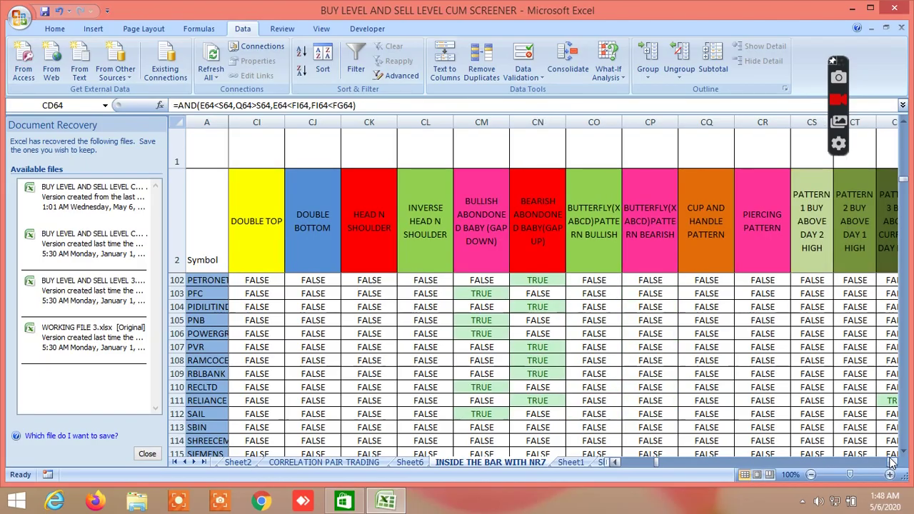
left_click(891, 463)
left_click(890, 462)
left_click(891, 462)
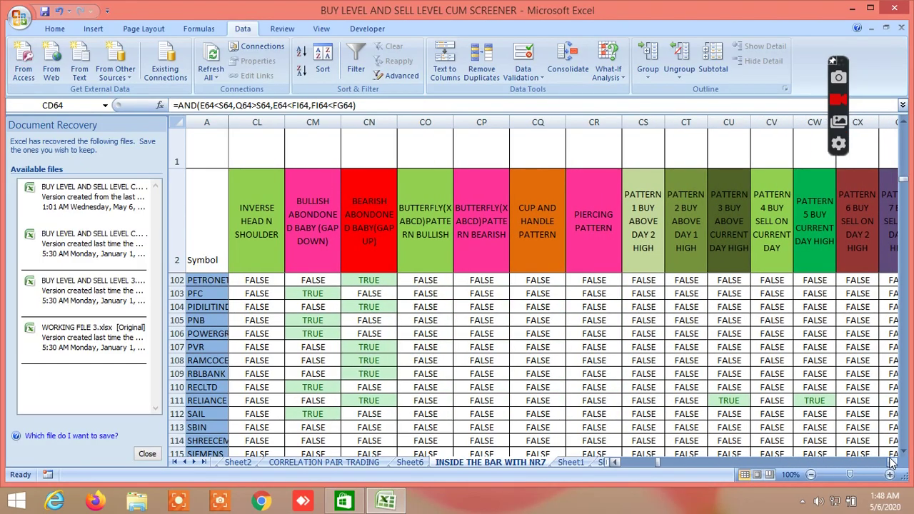
left_click(890, 463)
left_click(891, 462)
left_click(890, 463)
left_click(891, 462)
left_click(891, 462)
left_click(891, 463)
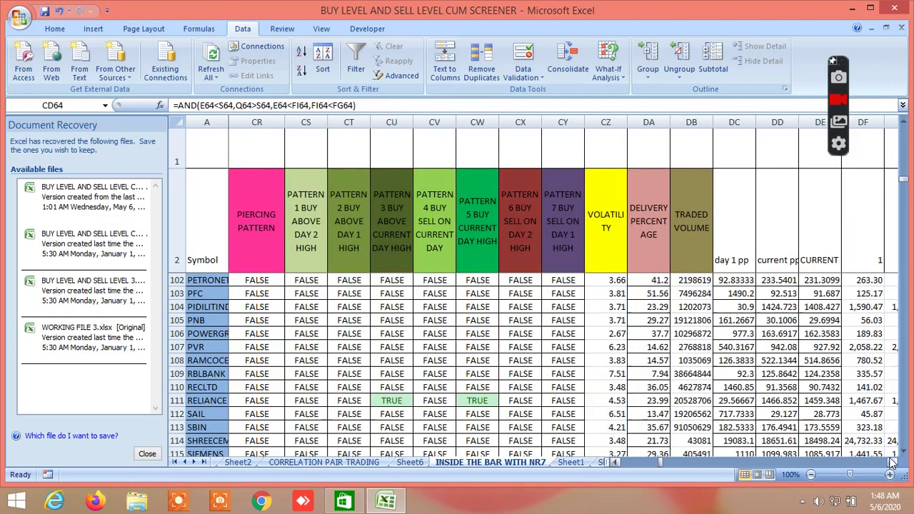
left_click(891, 462)
left_click(891, 463)
scroll(890, 462, "right", 20)
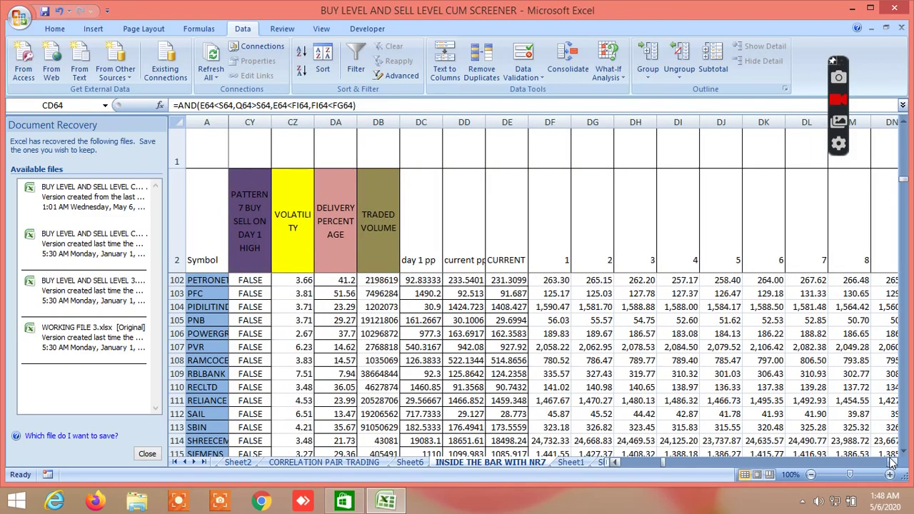
Look over the numbered price, 52W H/L, MA/EMA and FIB BUY 7 DAYS columns, down to the commodity, index and futures rows
scroll(890, 463, "right", 20)
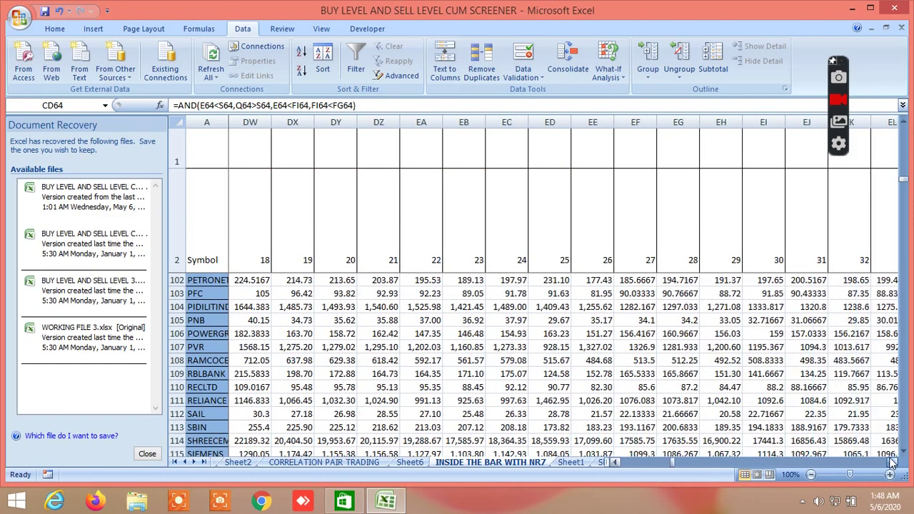
scroll(890, 462, "right", 20)
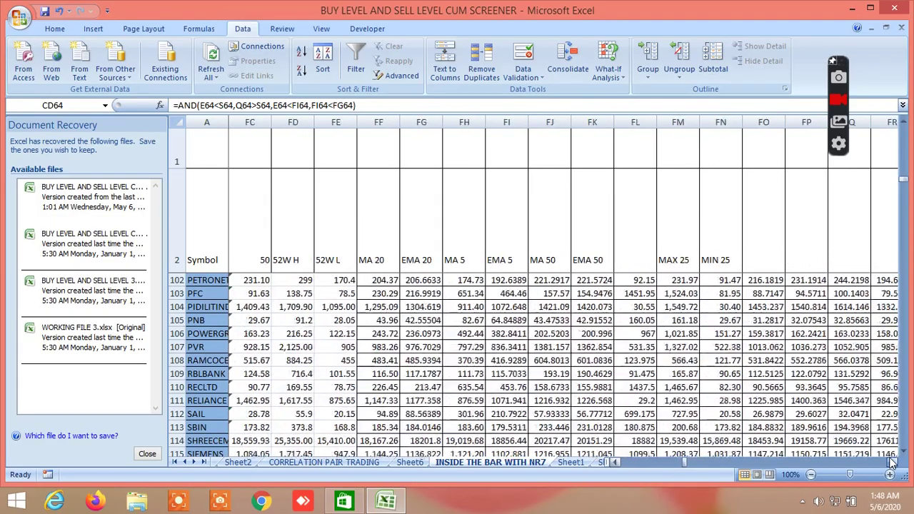
scroll(890, 462, "right", 9)
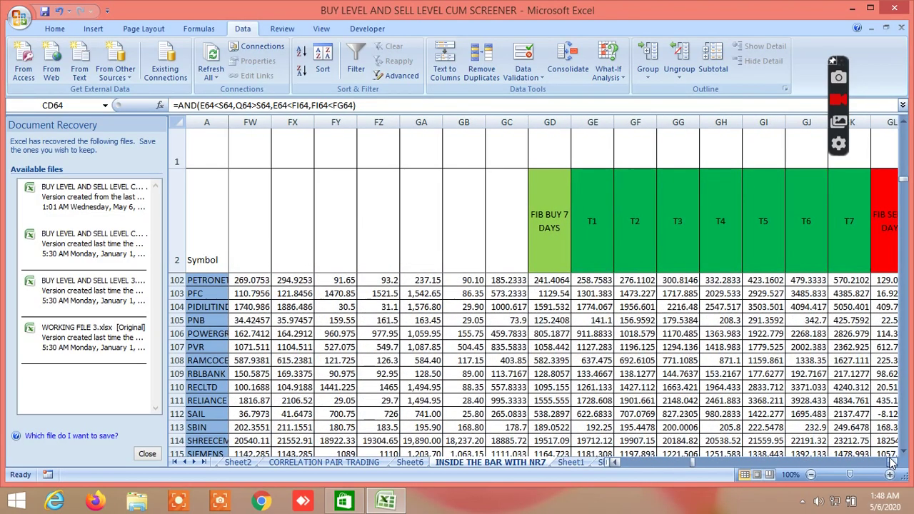
scroll(553, 405, "down", 1)
scroll(553, 404, "down", 12)
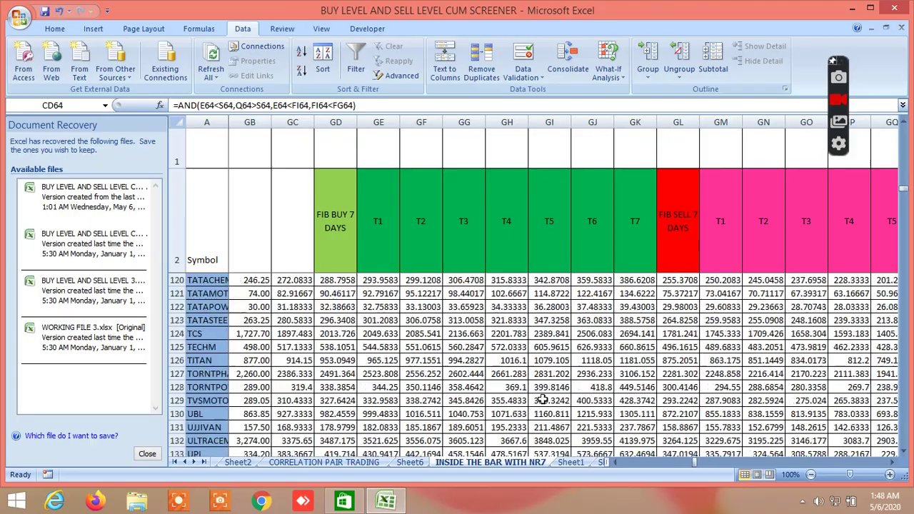
scroll(531, 411, "down", 1)
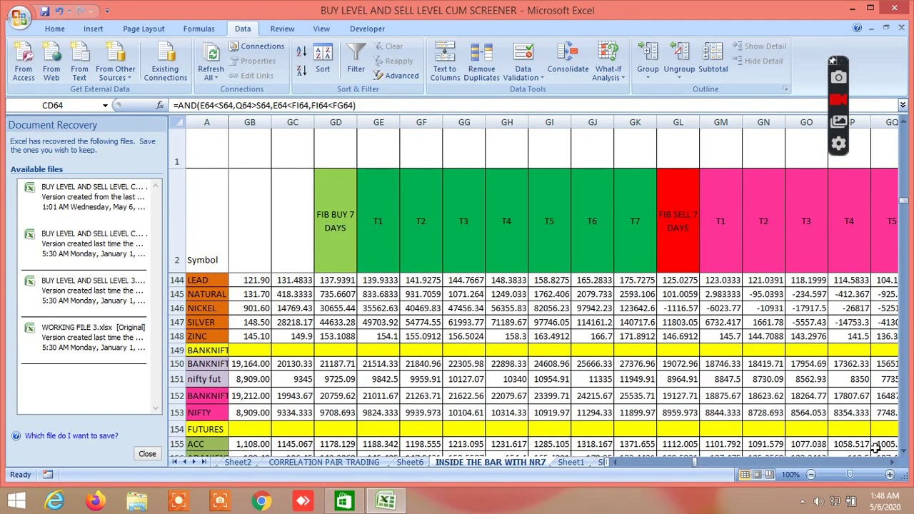
Examine the 7-day and 30-day FIB buy/sell, LTP position and daily volatility Fibonacci columns through PROBABILITY VOL.FIB and PROBABILITY VOL GANN DEGREE
left_click(890, 463)
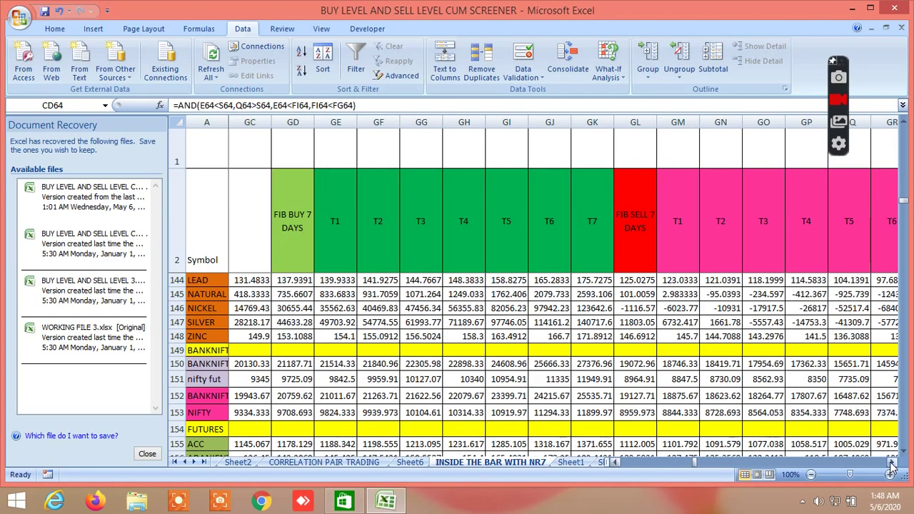
left_click(890, 463)
left_click_drag(891, 465, 891, 465)
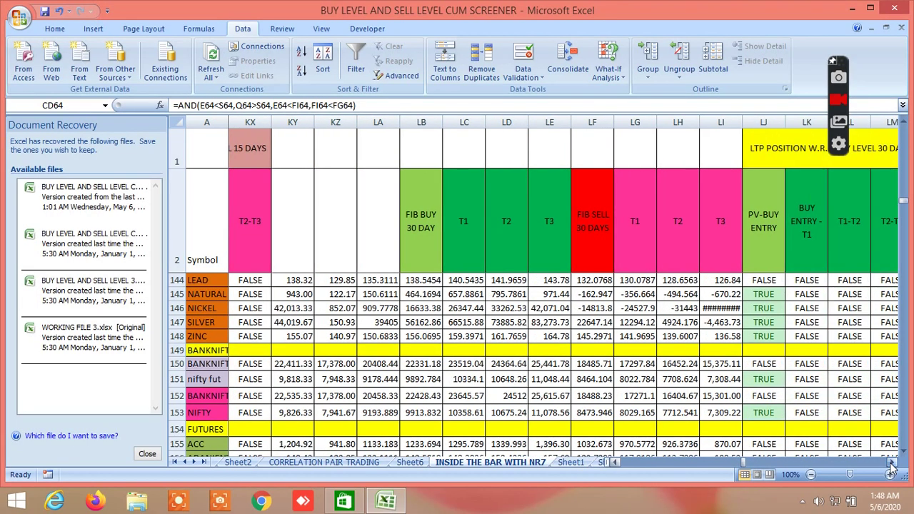
left_click_drag(891, 465, 891, 465)
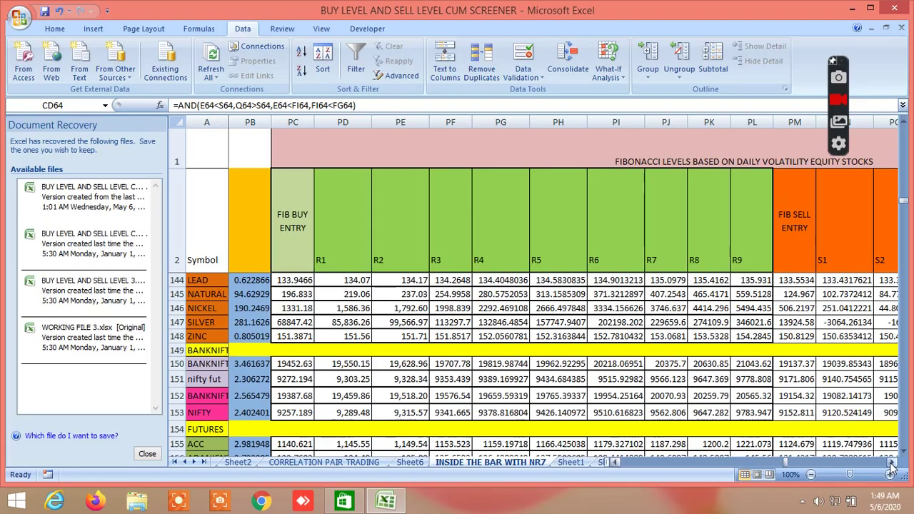
left_click_drag(891, 466, 890, 465)
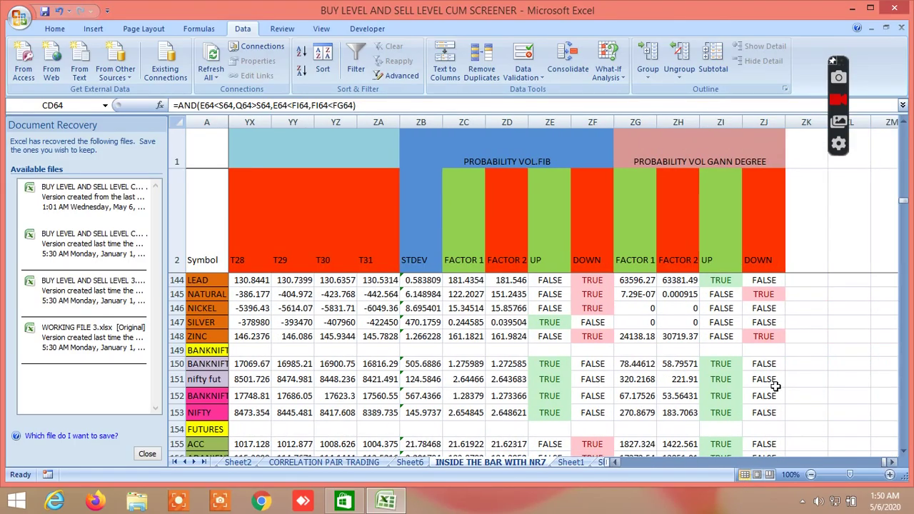